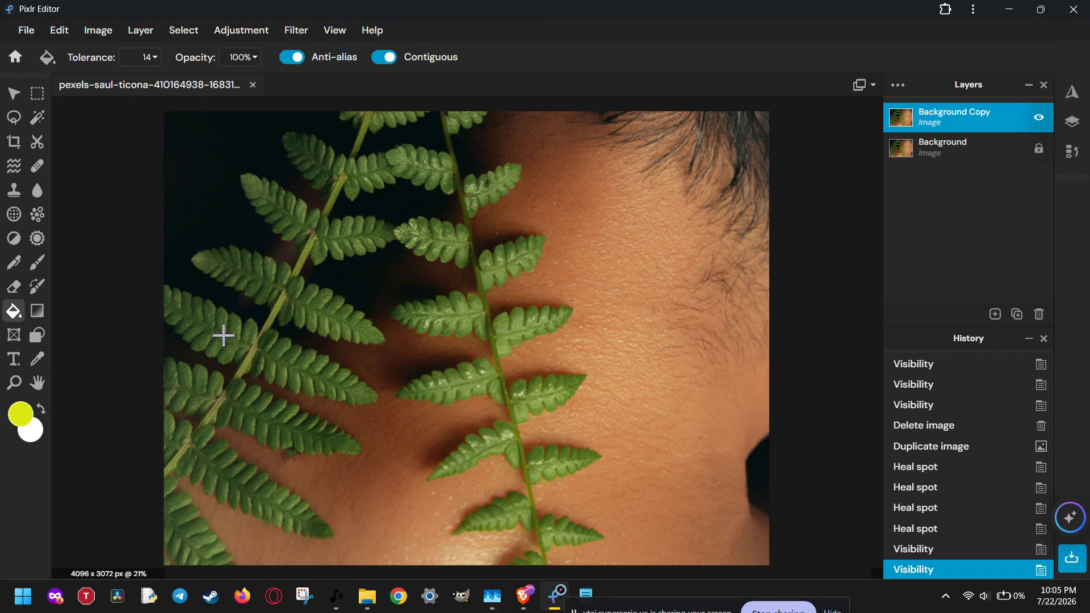
Set the foreground fill colour to the orange-red #EC442A
{"action": "left_click", "coordinate": [20, 413]}
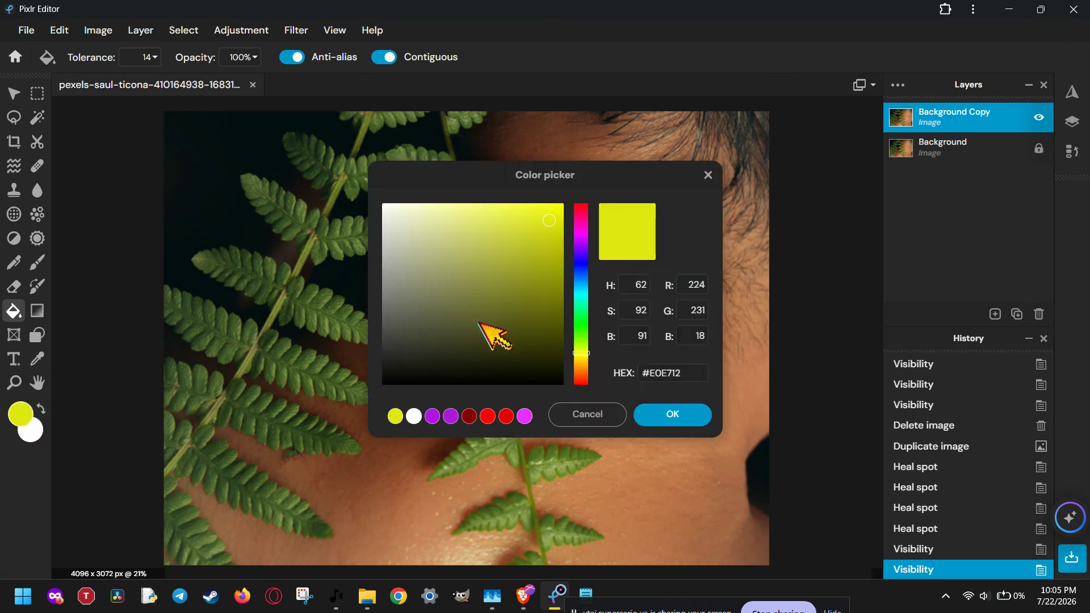
{"action": "left_click_drag", "start_coordinate": [581, 356], "coordinate": [582, 381]}
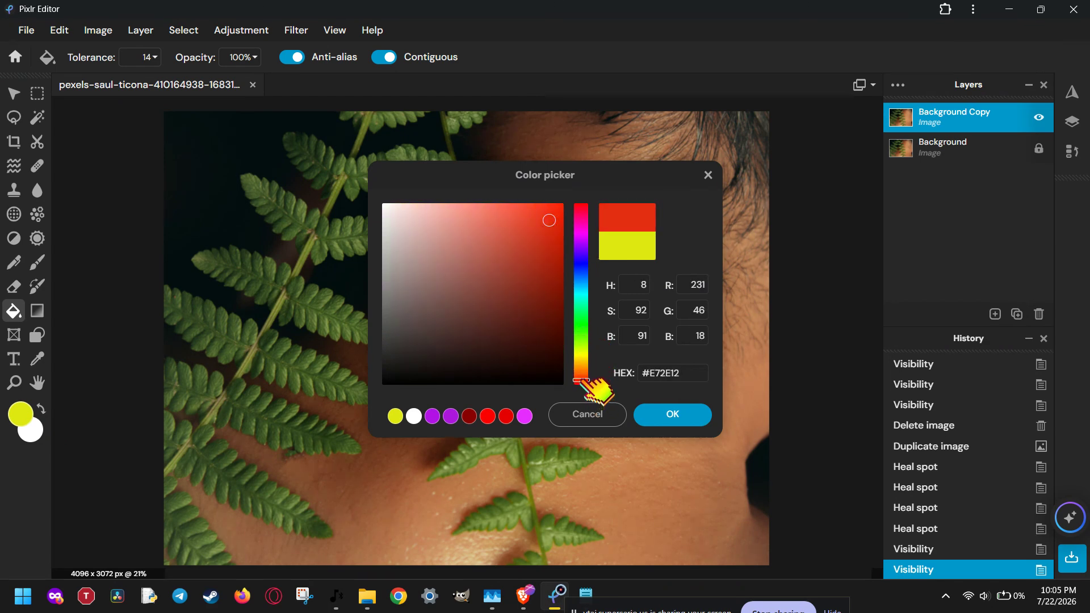
{"action": "mouse_move", "coordinate": [510, 217]}
{"action": "left_mouse_down"}
{"action": "mouse_move", "coordinate": [520, 226]}
{"action": "mouse_move", "coordinate": [531, 217]}
{"action": "left_mouse_up"}
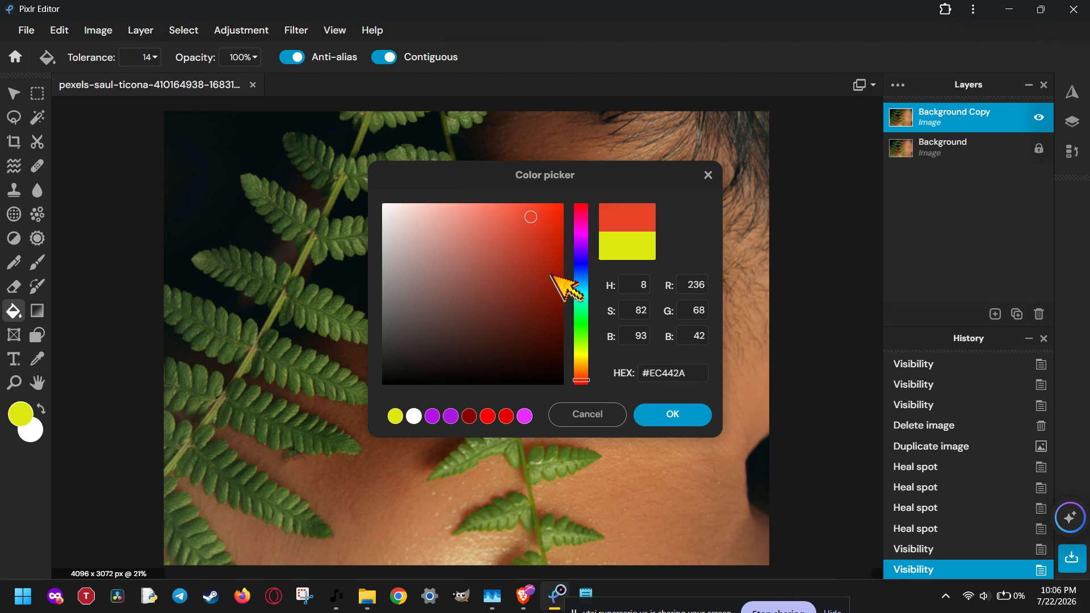
{"action": "left_click", "coordinate": [673, 417]}
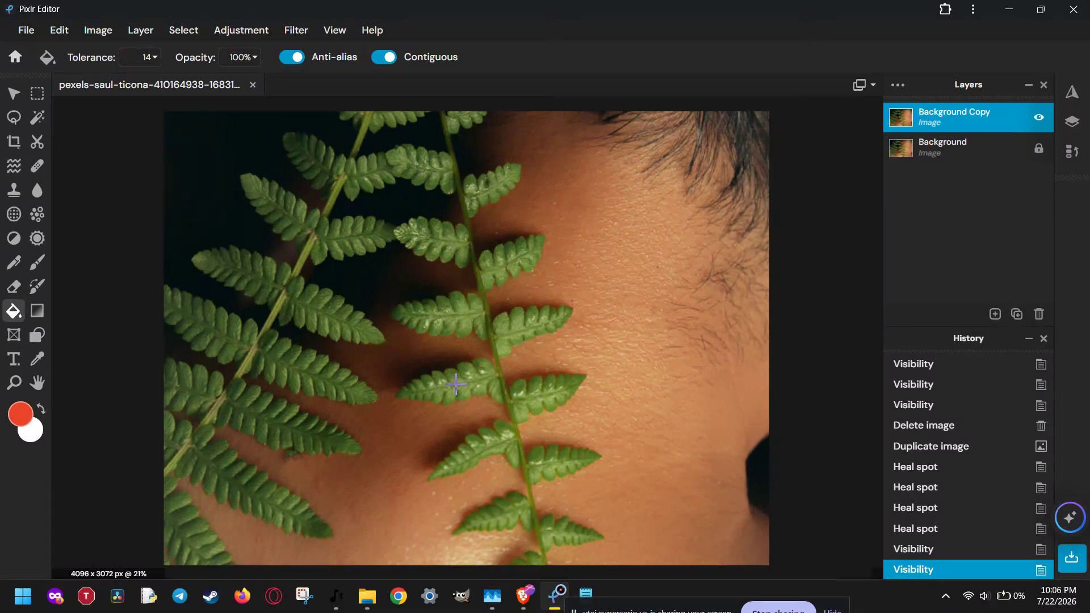
Fill three neighbouring leaflets on the left fern frond's right side with the orange-red colour at tolerance 14
{"action": "left_click", "coordinate": [315, 306]}
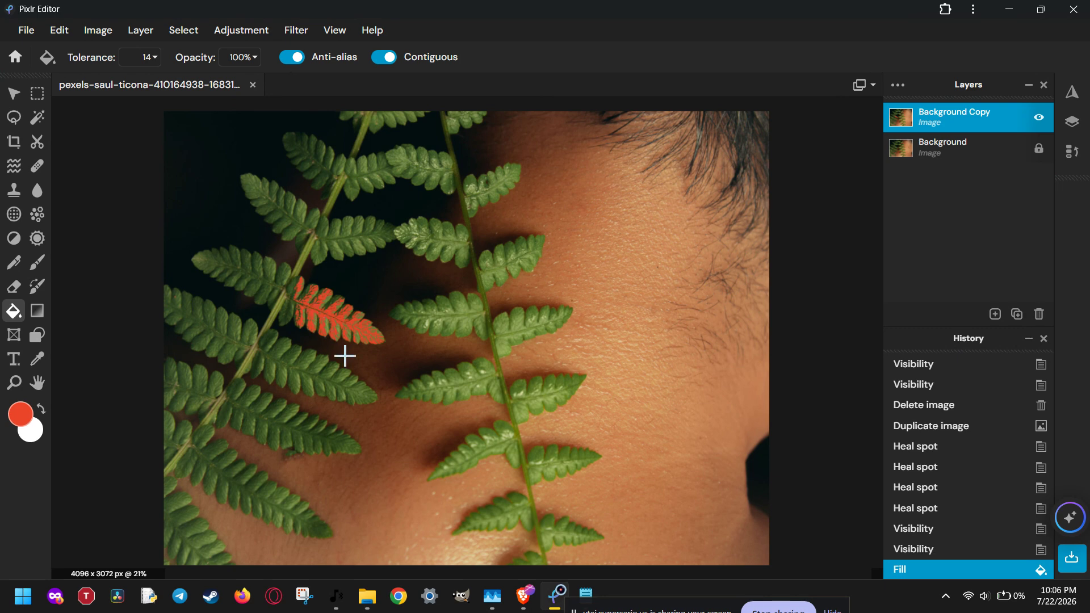
{"action": "scroll", "coordinate": [343, 351], "scroll_direction": "up", "scroll_amount": 5}
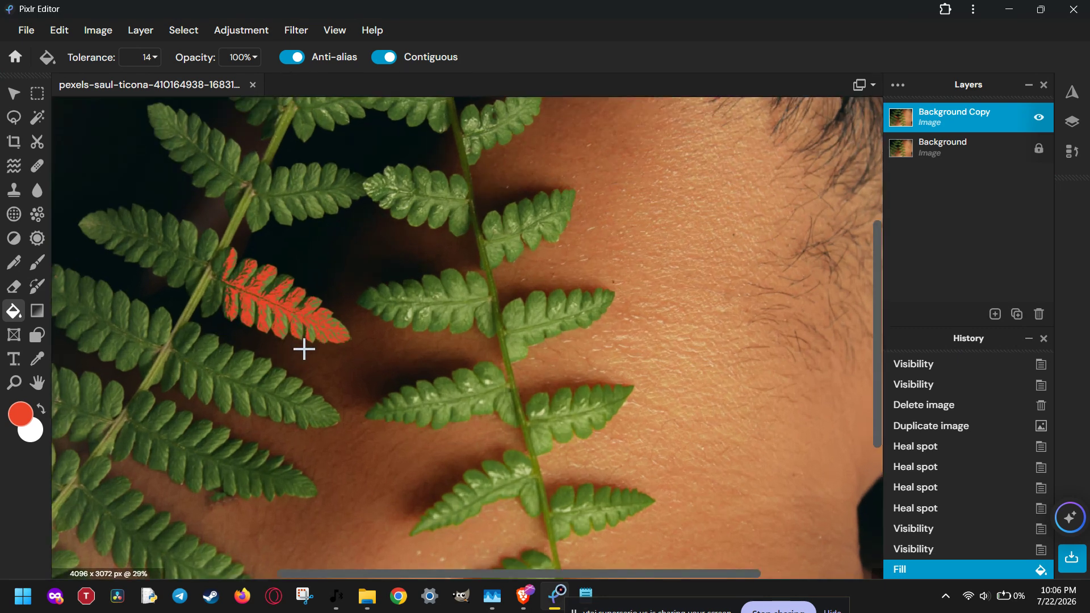
{"action": "scroll", "coordinate": [209, 315], "scroll_direction": "up", "scroll_amount": 8}
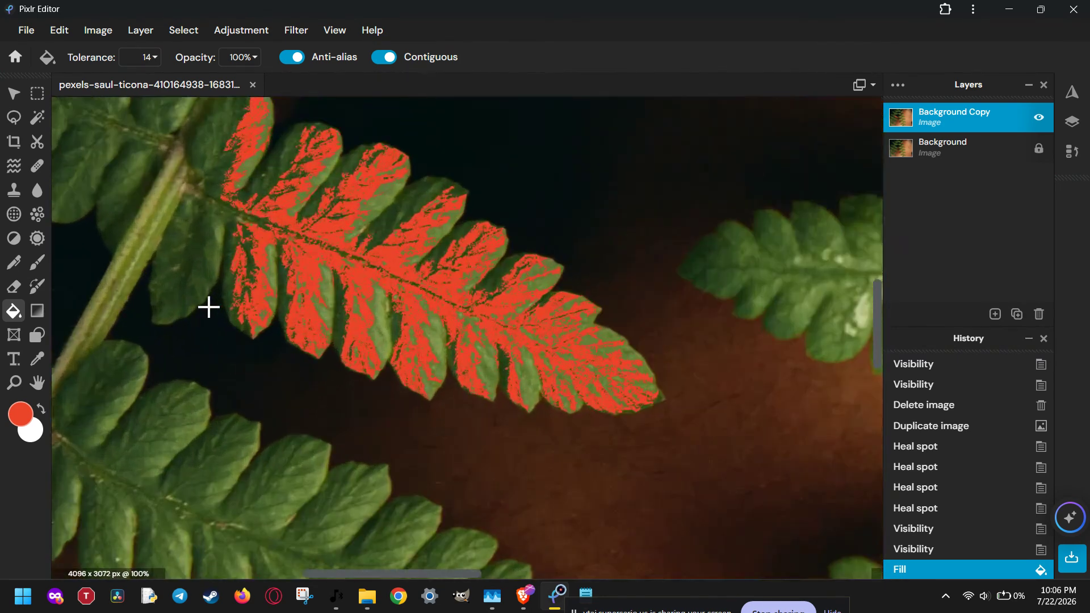
{"action": "scroll", "coordinate": [269, 311], "scroll_direction": "down", "scroll_amount": 8}
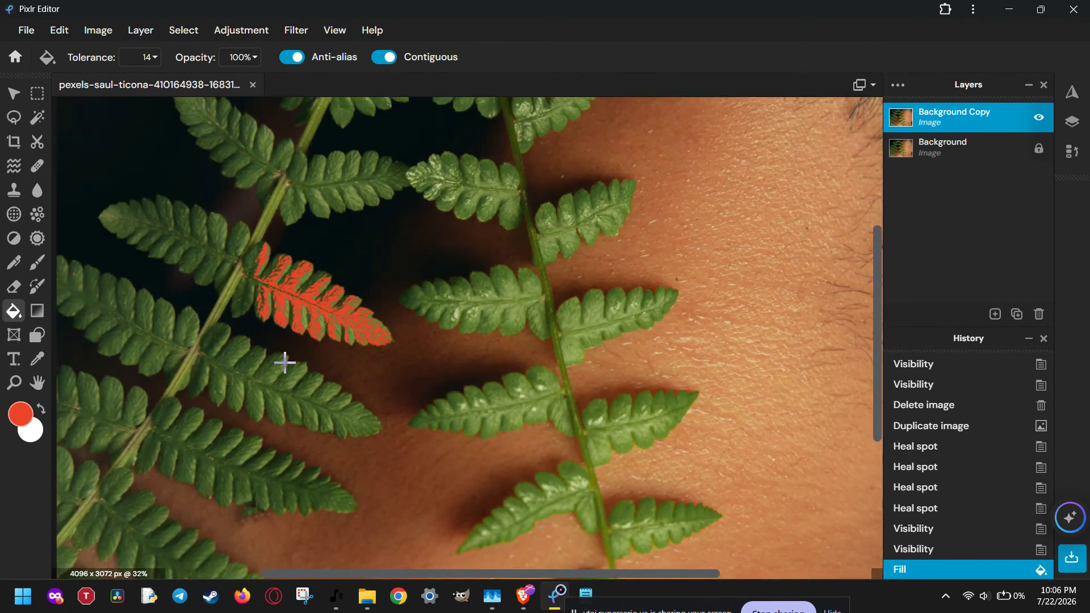
{"action": "left_click", "coordinate": [271, 381]}
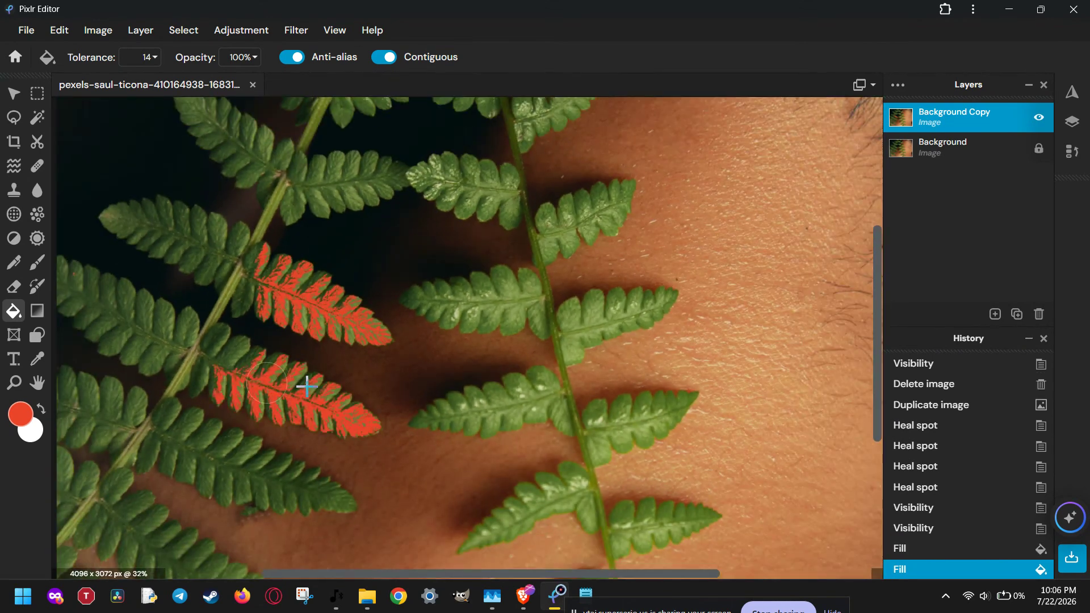
{"action": "scroll", "coordinate": [304, 384], "scroll_direction": "down", "scroll_amount": 2}
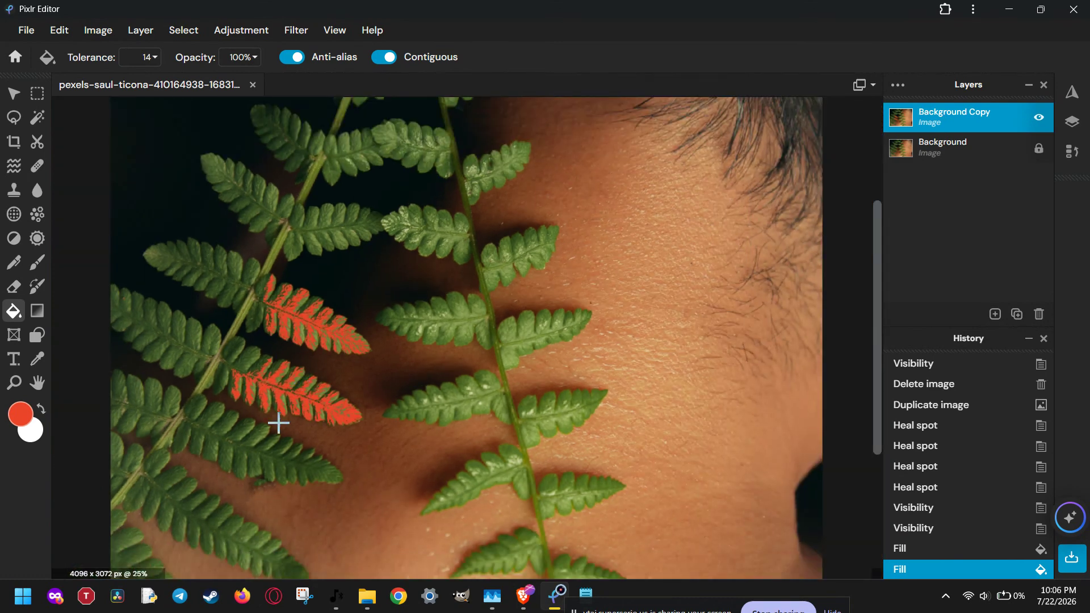
{"action": "left_click", "coordinate": [261, 451]}
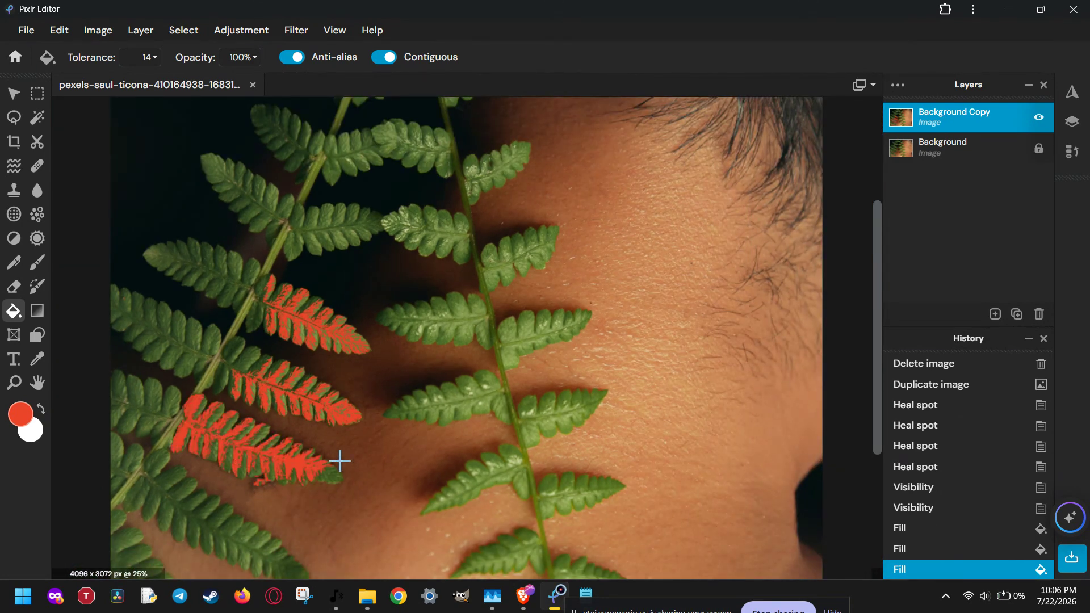
Try an orange-red fill on a green leaflet of the left frond with tolerance 85, and undo it
{"action": "left_click", "coordinate": [149, 57]}
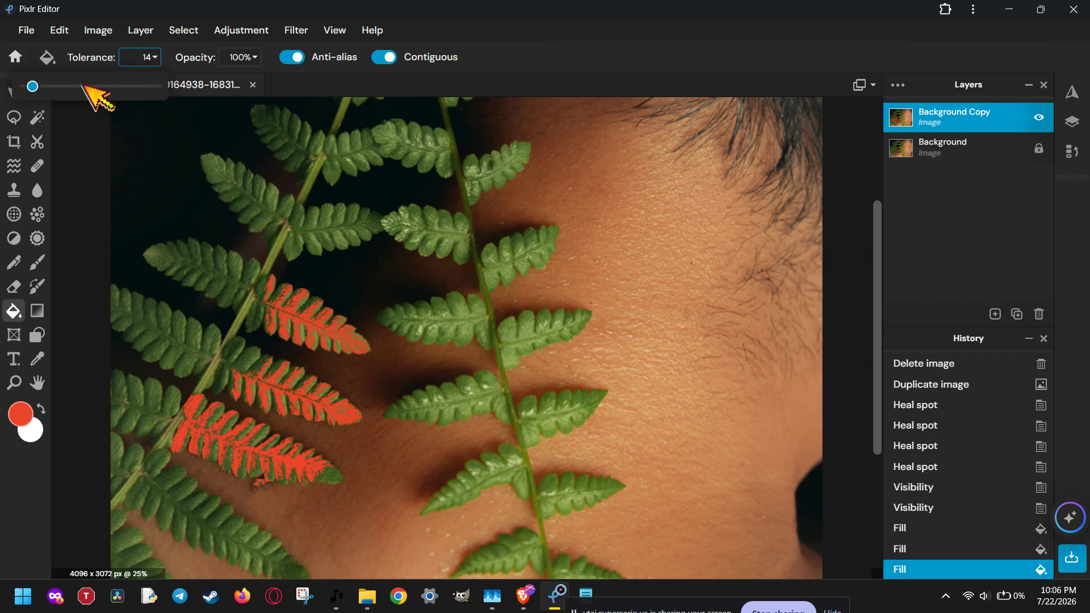
{"action": "left_click_drag", "start_coordinate": [33, 87], "coordinate": [69, 86]}
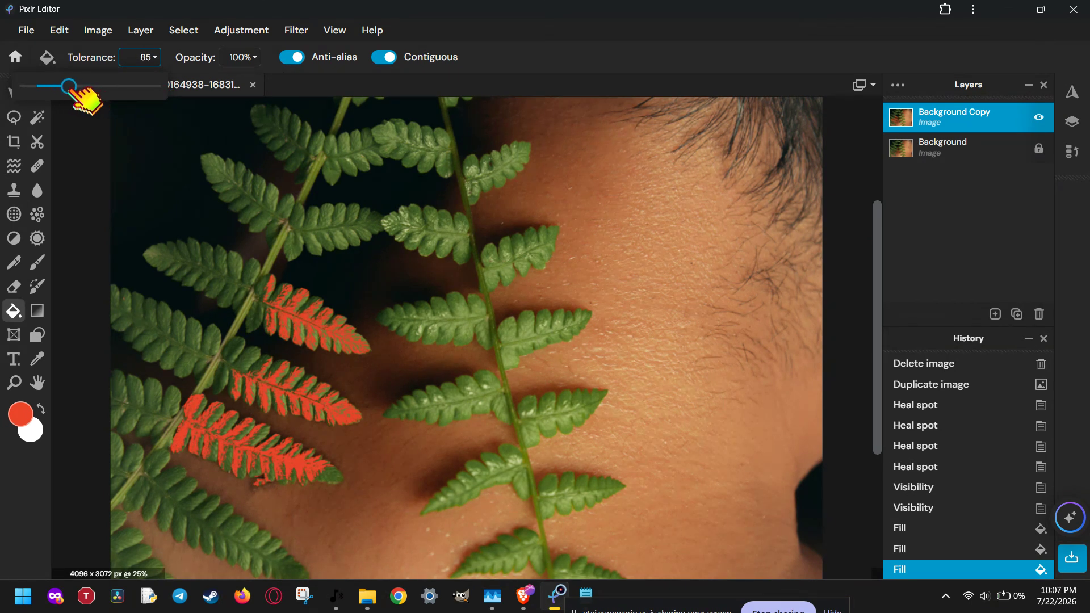
{"action": "left_click", "coordinate": [203, 265]}
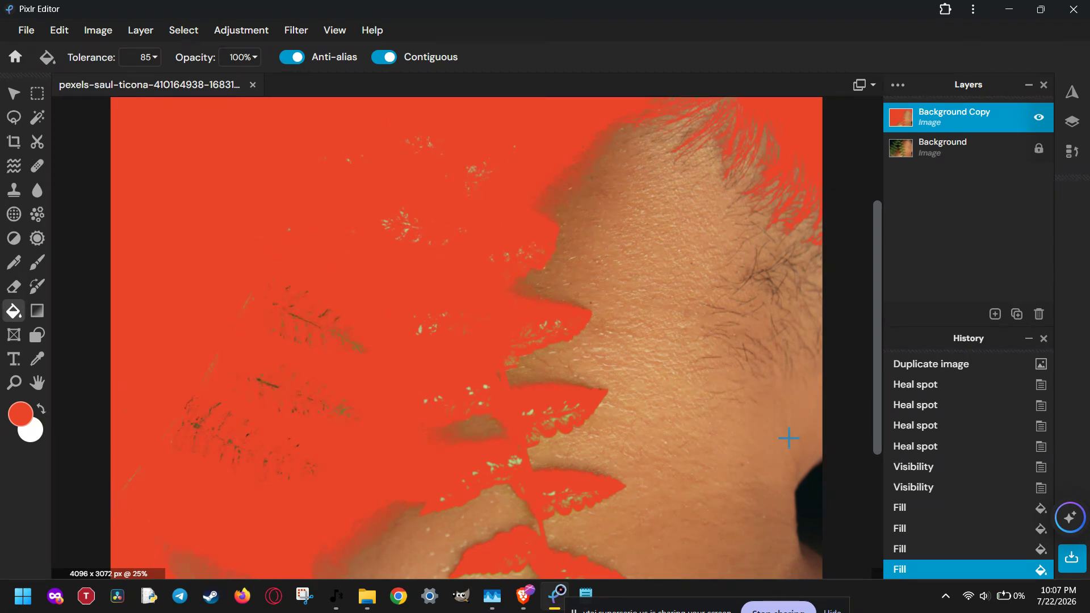
{"action": "left_click", "coordinate": [946, 548]}
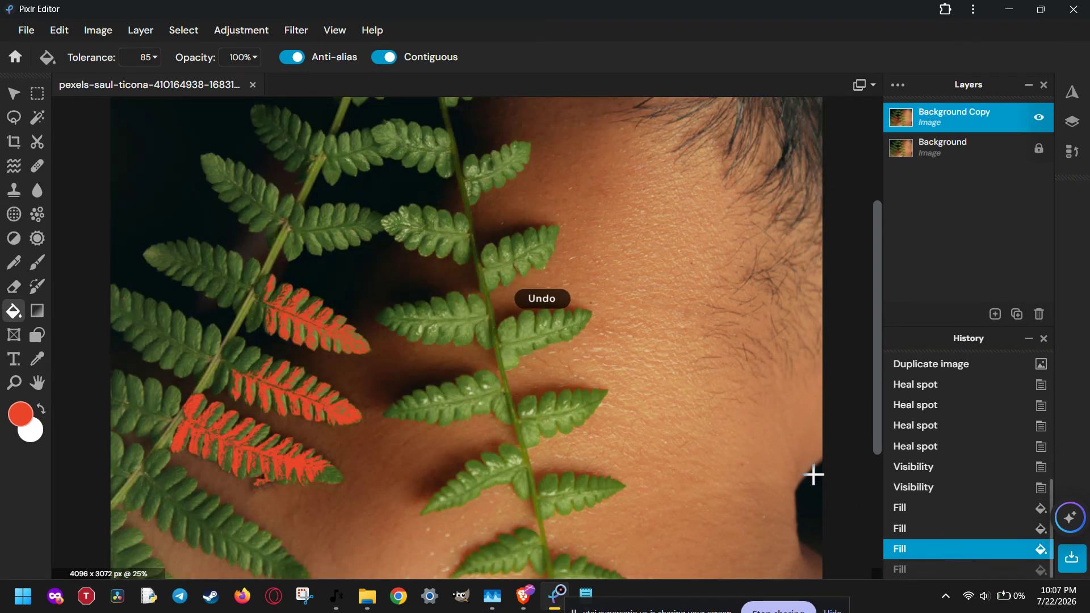
Try the same leaflet fill with the tolerance reduced to 44, and undo it
{"action": "left_click", "coordinate": [155, 57]}
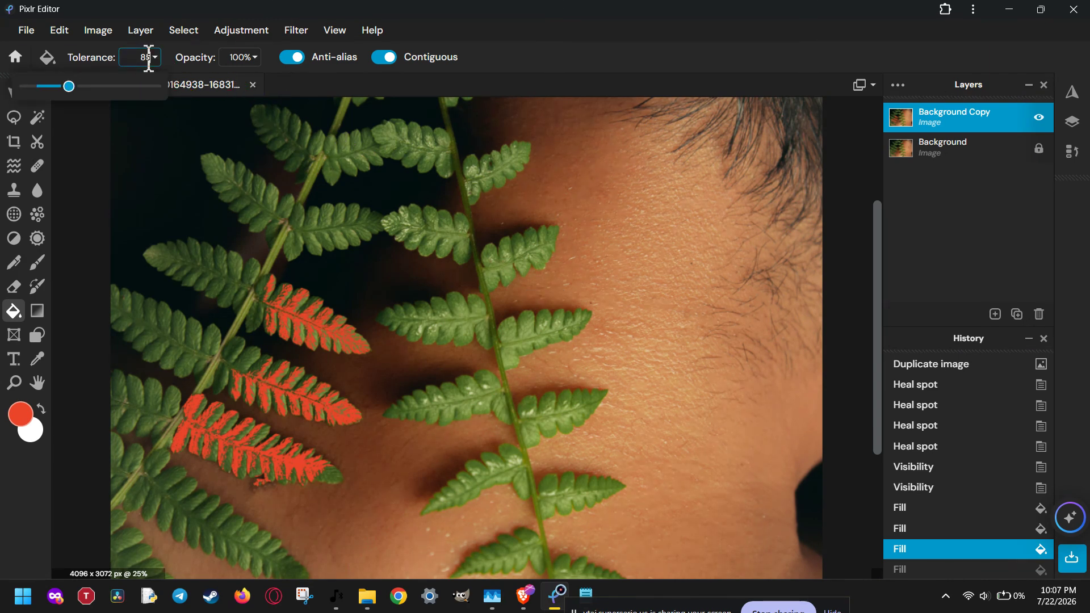
{"action": "left_click_drag", "start_coordinate": [68, 87], "coordinate": [48, 87]}
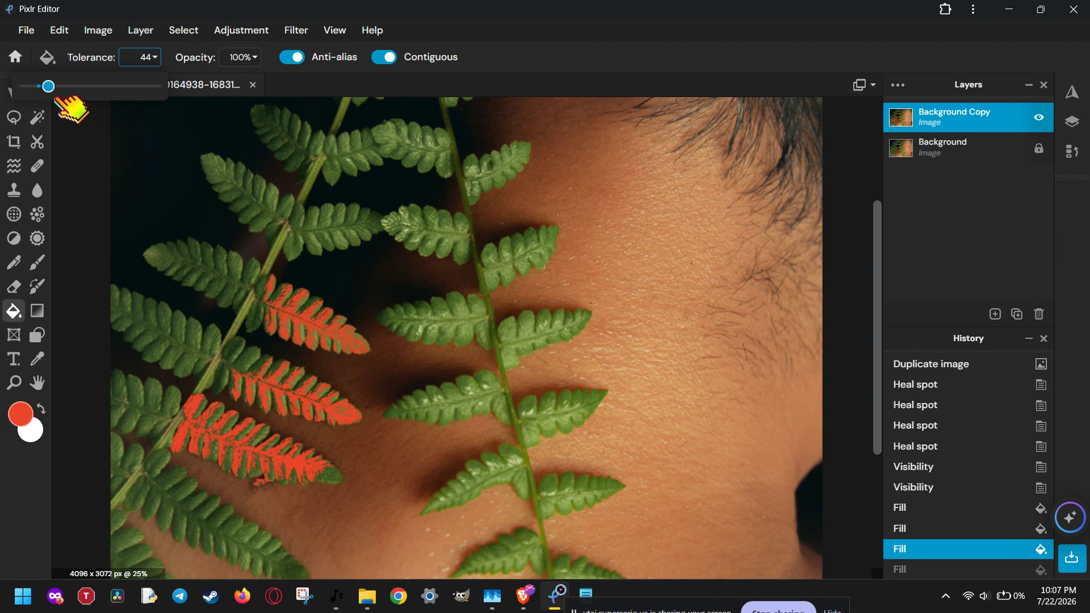
{"action": "left_click", "coordinate": [222, 280]}
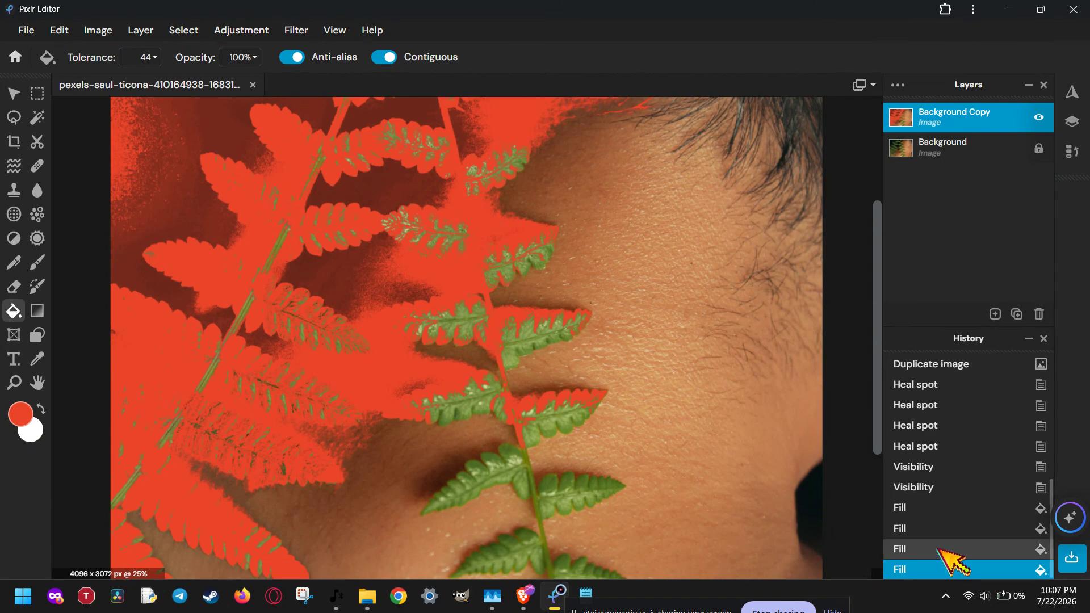
{"action": "key", "text": "ctrl+z"}
Set the fill tolerance to 23 and fill more green leaflets on both fern fronds with orange-red
{"action": "left_click", "coordinate": [153, 57]}
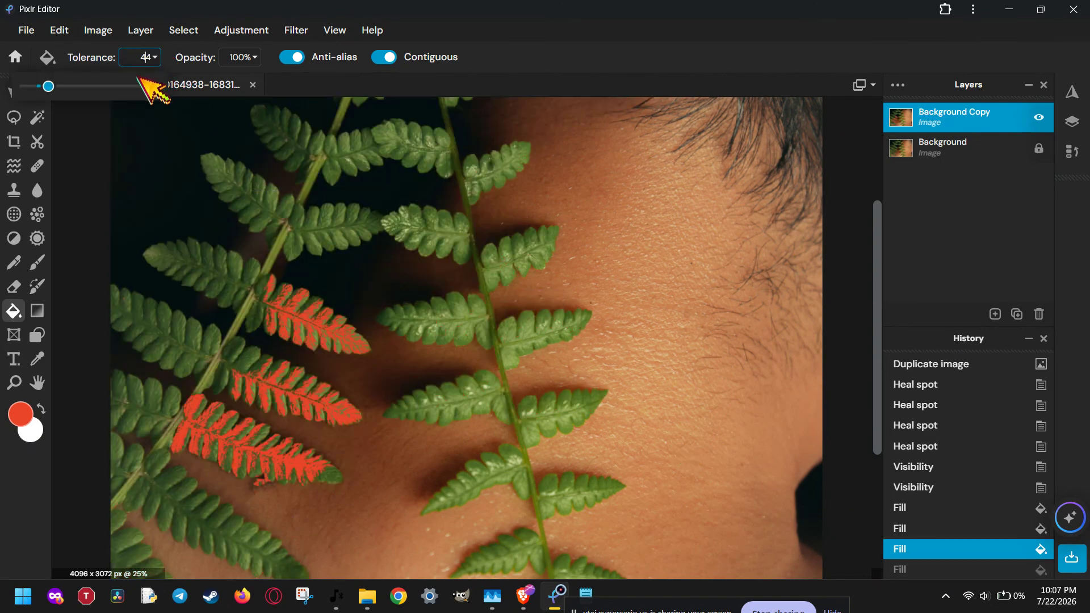
{"action": "left_click_drag", "start_coordinate": [59, 82], "coordinate": [49, 97]}
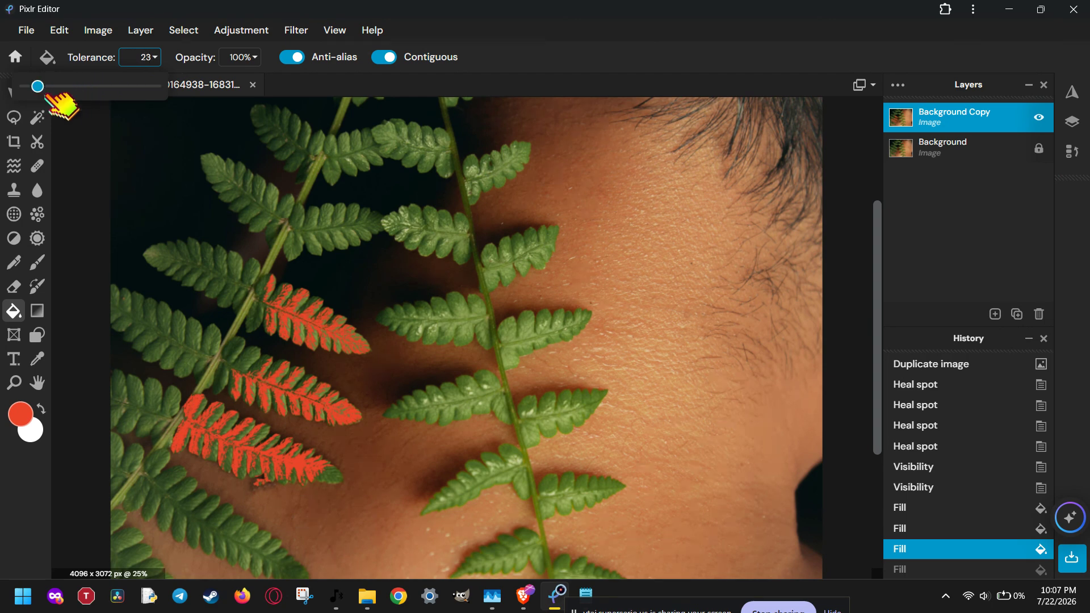
{"action": "left_click", "coordinate": [220, 271]}
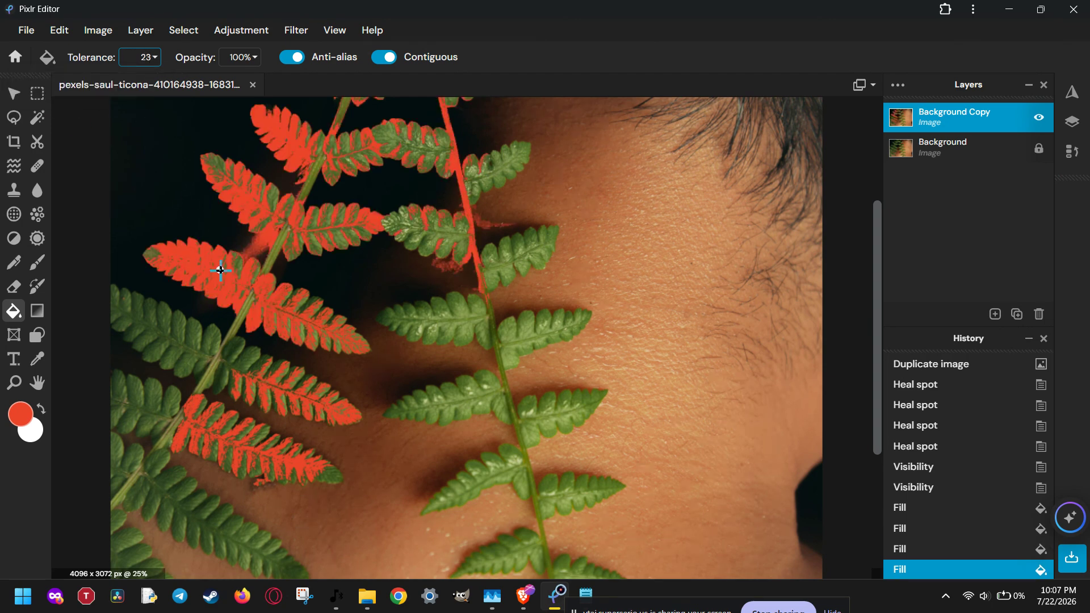
{"action": "left_click", "coordinate": [447, 328]}
{"action": "left_click", "coordinate": [187, 352]}
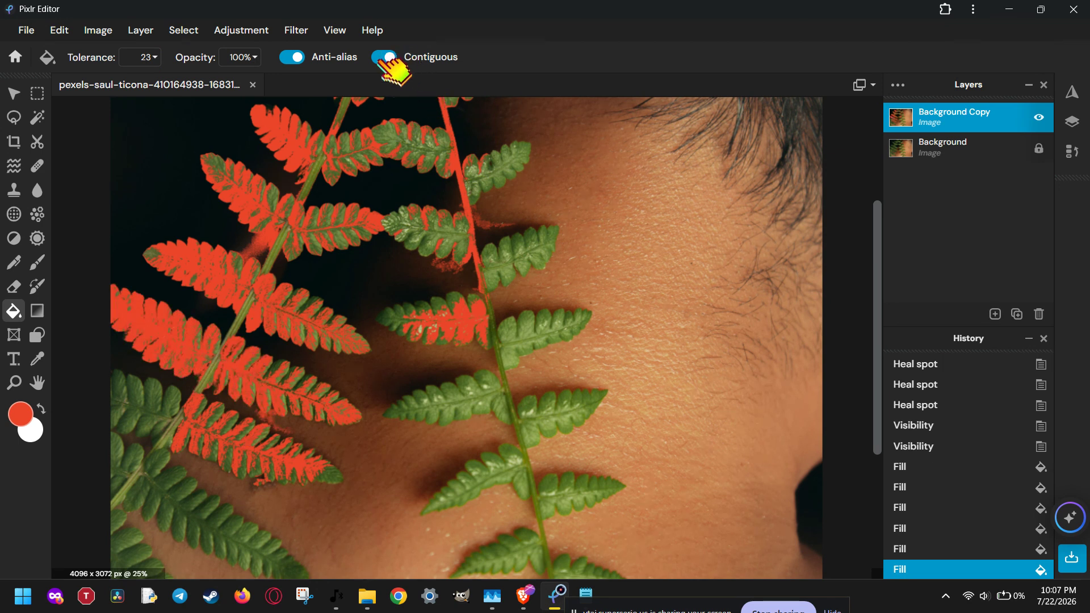
Turn off contiguous filling and fill the remaining green areas across both fern fronds with orange-red
{"action": "left_click", "coordinate": [387, 56]}
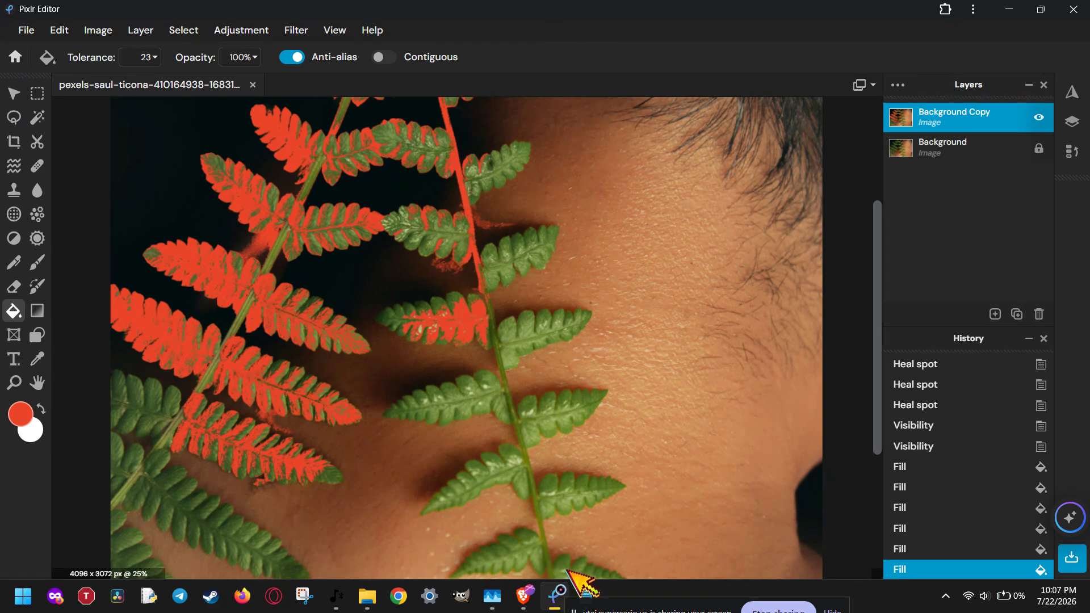
{"action": "left_click", "coordinate": [574, 493]}
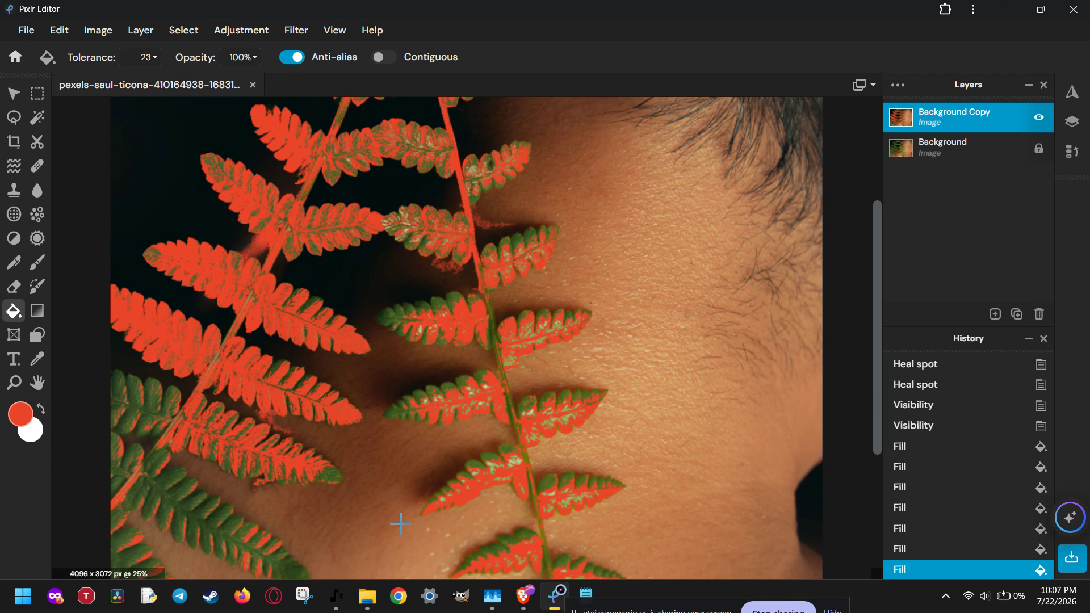
{"action": "left_click", "coordinate": [204, 521]}
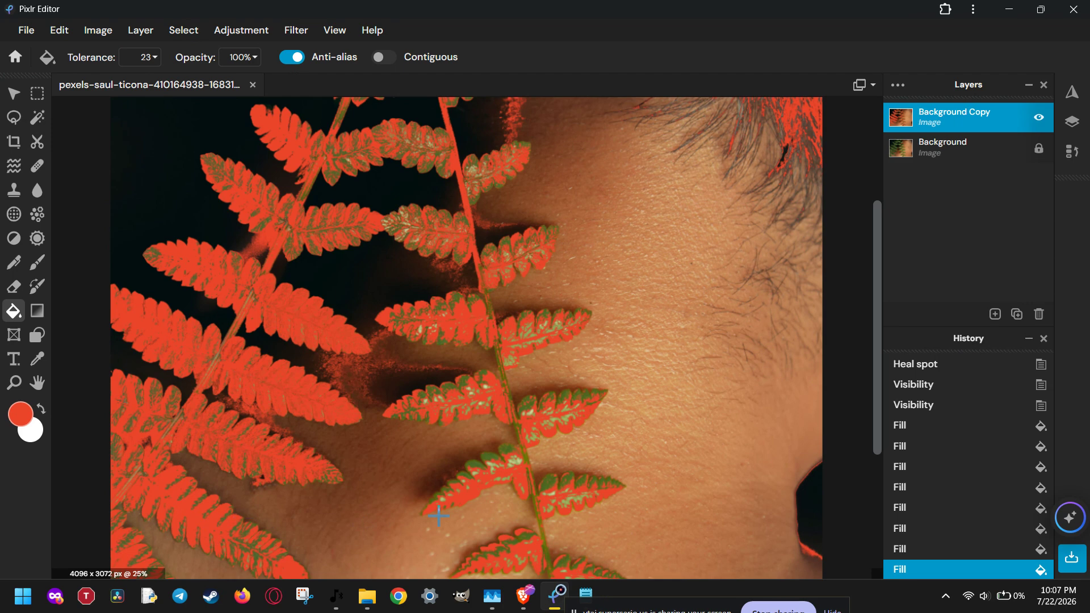
{"action": "left_click", "coordinate": [546, 483]}
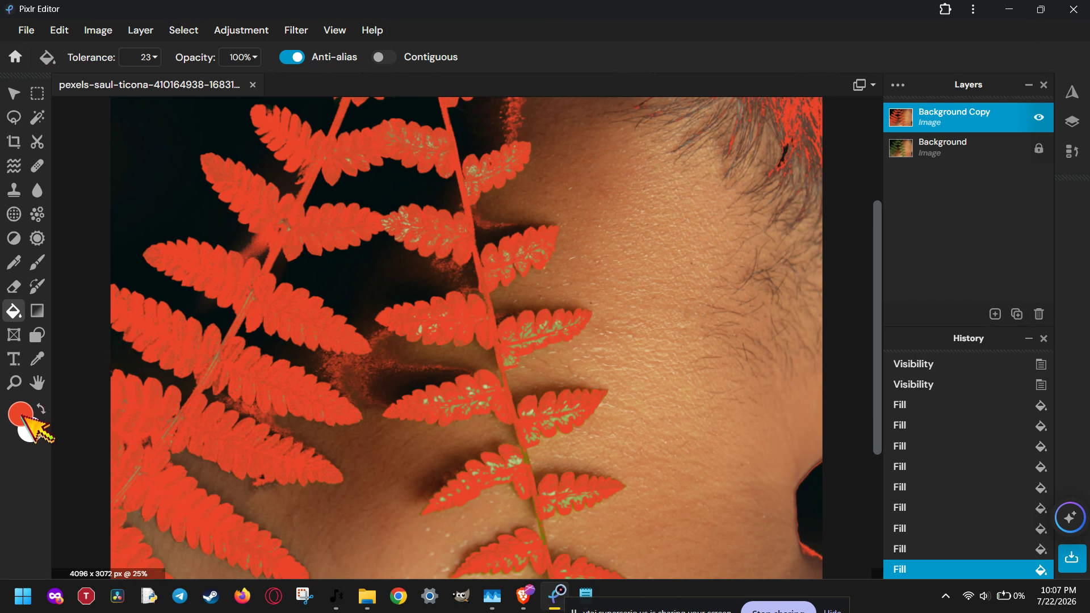
Swap the foreground and background colours and fill the dark area behind the fern with white
{"action": "left_click", "coordinate": [40, 411]}
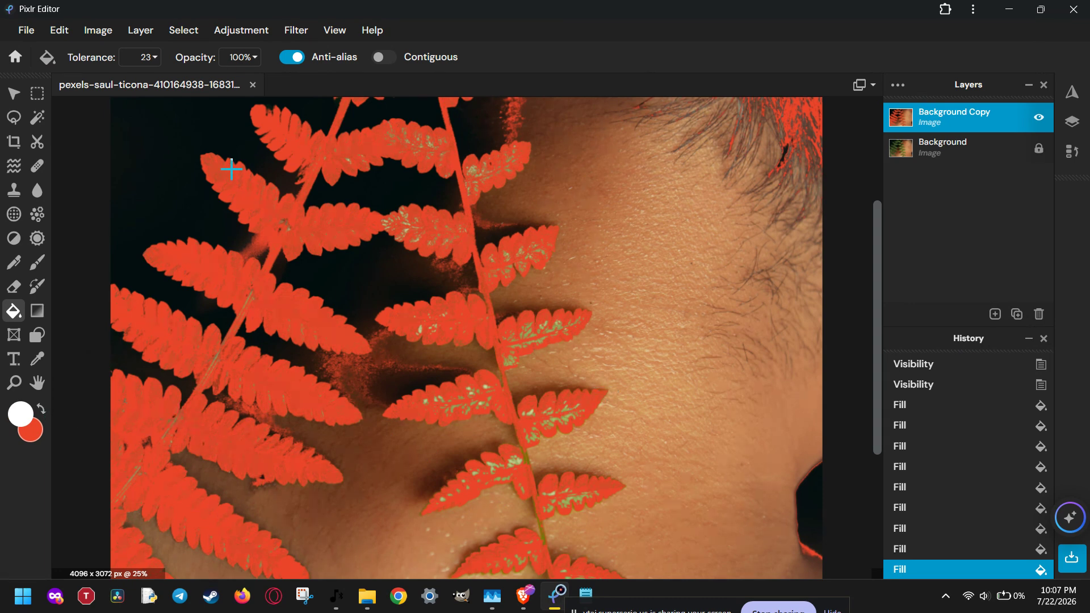
{"action": "left_click", "coordinate": [183, 154]}
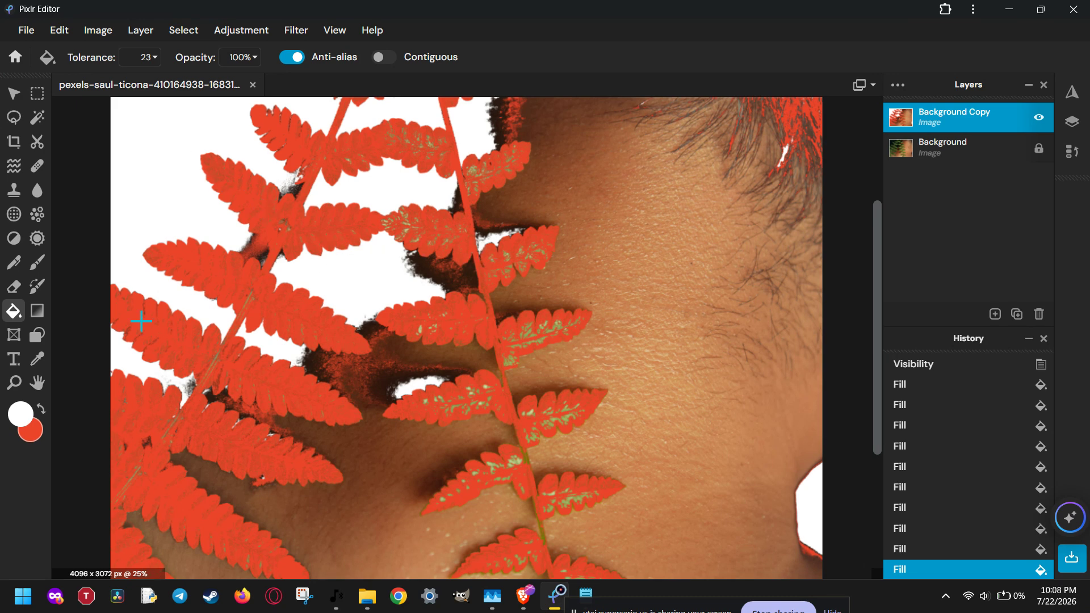
Change the background colour from orange-red to blue
{"action": "left_click", "coordinate": [31, 430]}
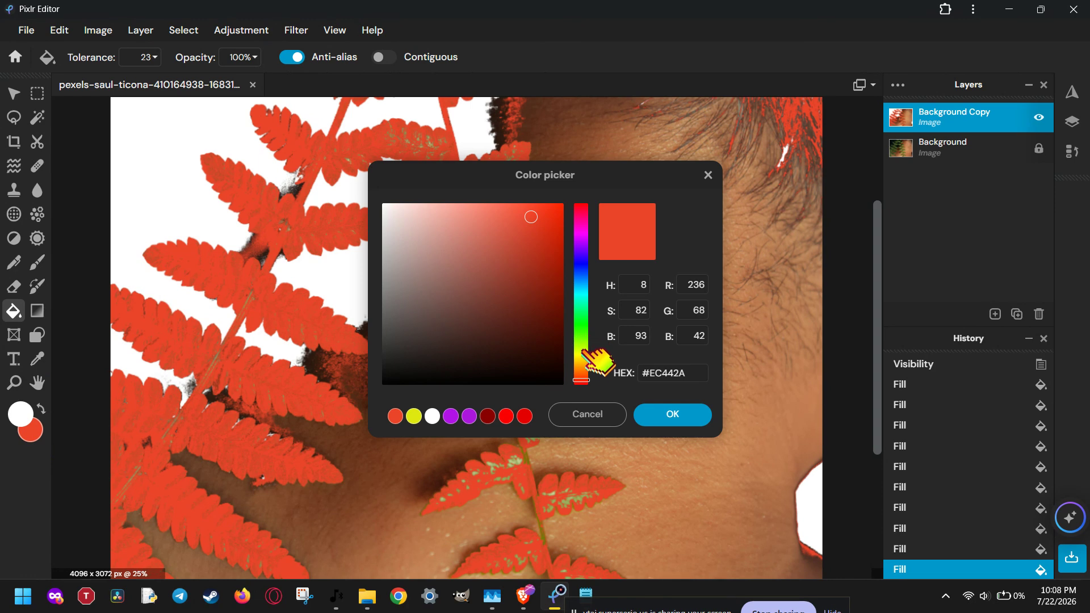
{"action": "left_click_drag", "start_coordinate": [584, 348], "coordinate": [599, 275]}
{"action": "left_click", "coordinate": [659, 413]}
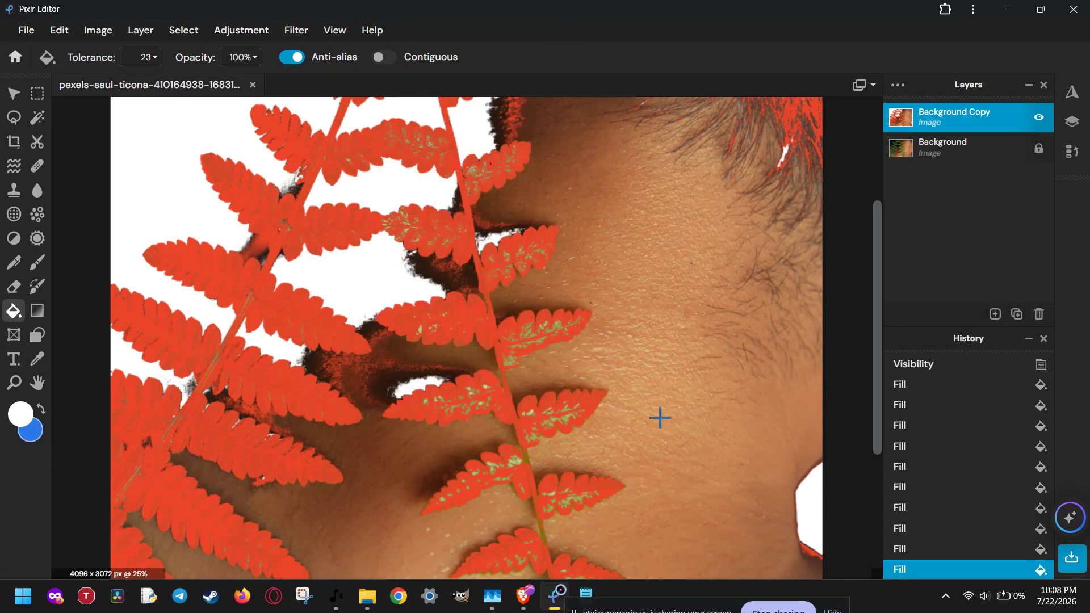
Try a white fill on the skin, make blue the foreground colour, and undo the fill
{"action": "left_click", "coordinate": [658, 390]}
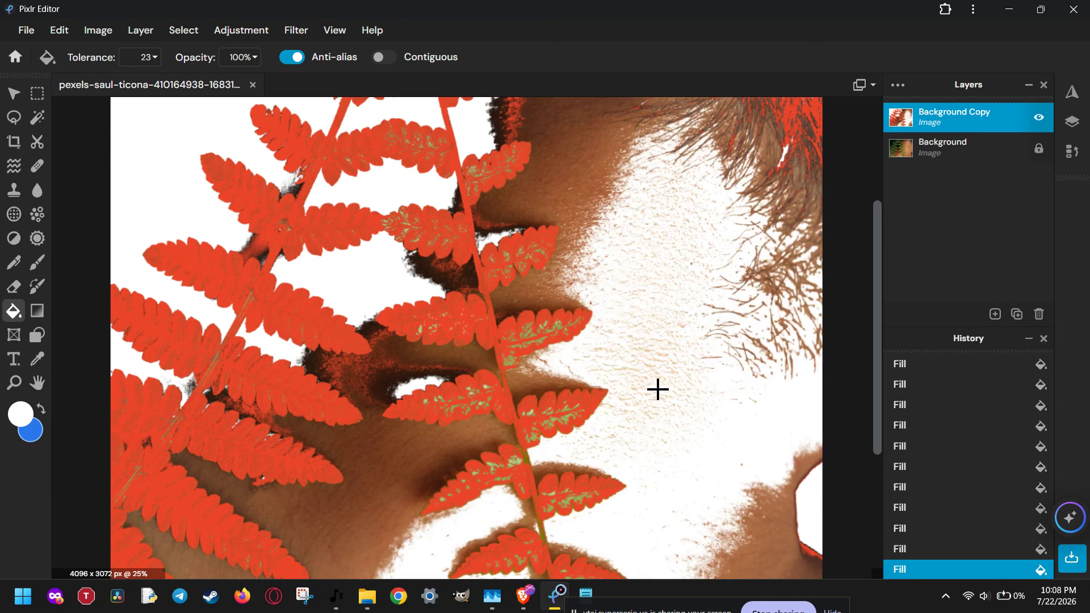
{"action": "left_click", "coordinate": [42, 409]}
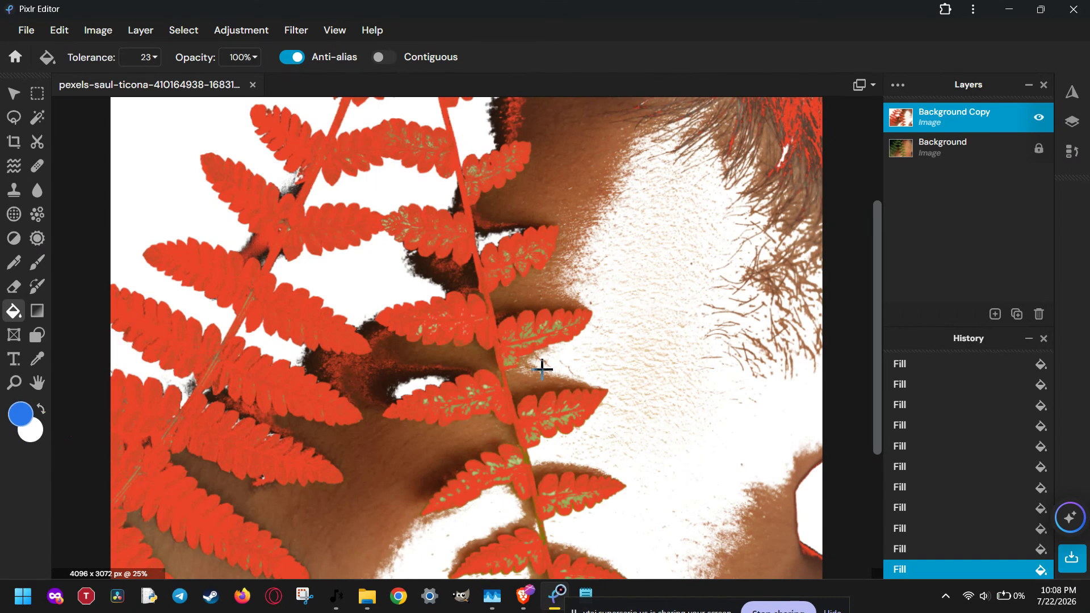
{"action": "left_click", "coordinate": [911, 549]}
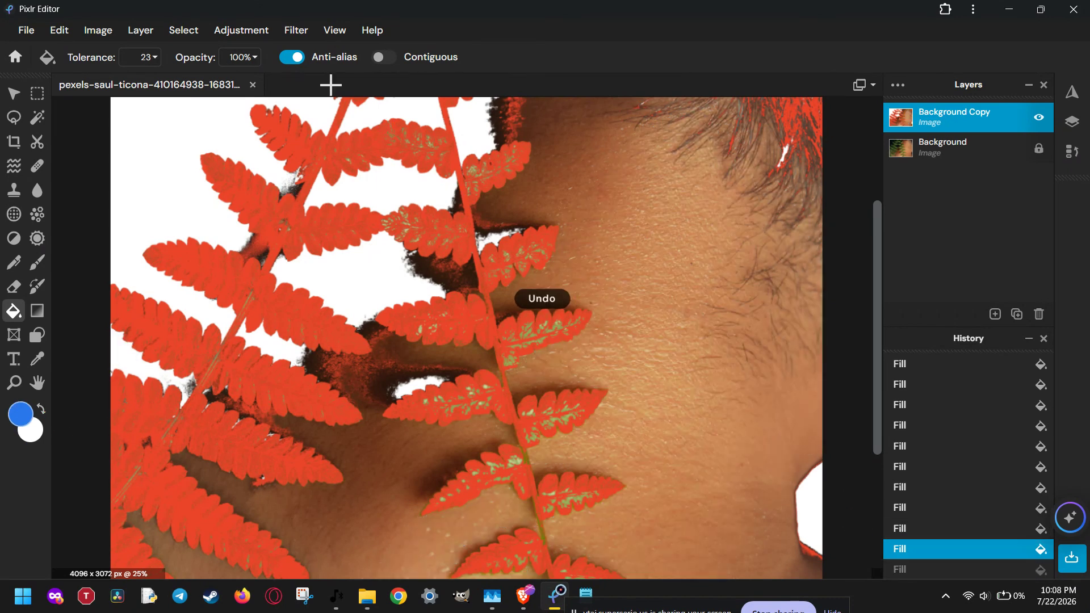
Set the fill opacity to 62% and fill the lighter and darker skin areas with blue
{"action": "left_click", "coordinate": [254, 56]}
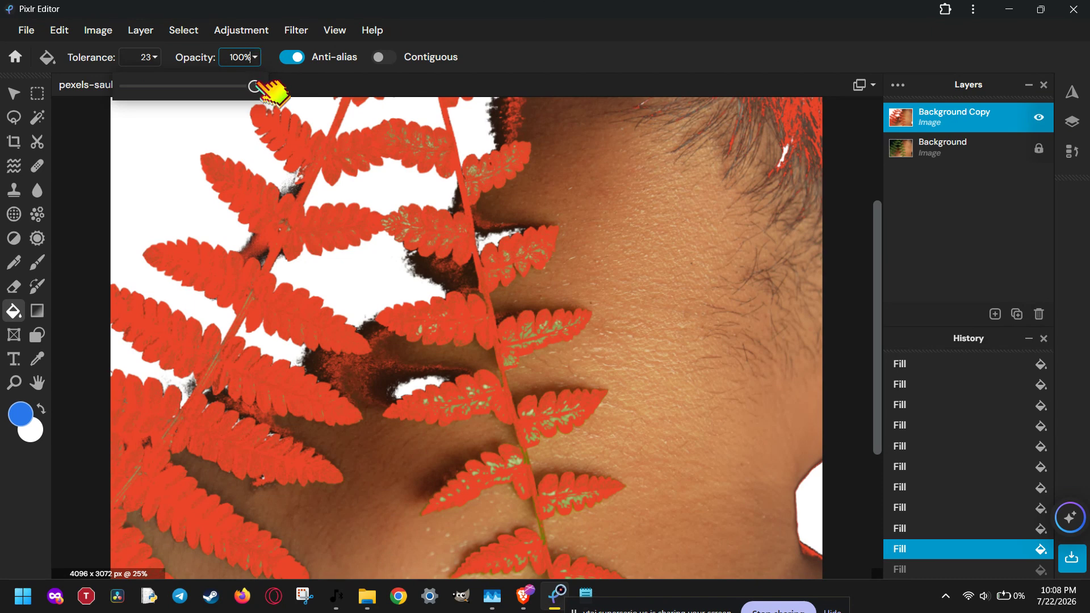
{"action": "left_click_drag", "start_coordinate": [255, 87], "coordinate": [206, 86]}
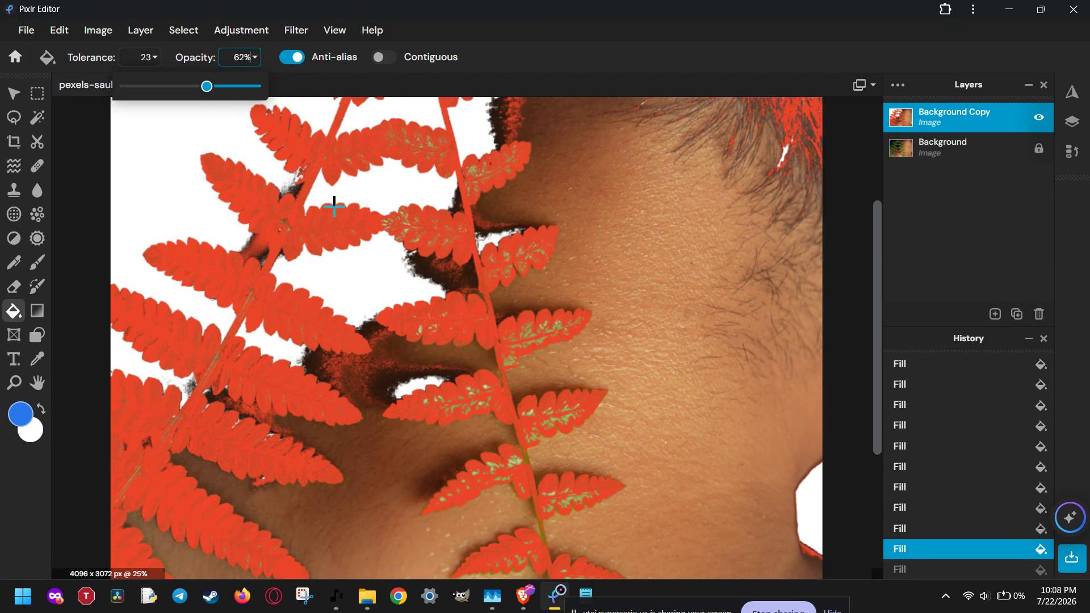
{"action": "left_click", "coordinate": [669, 464]}
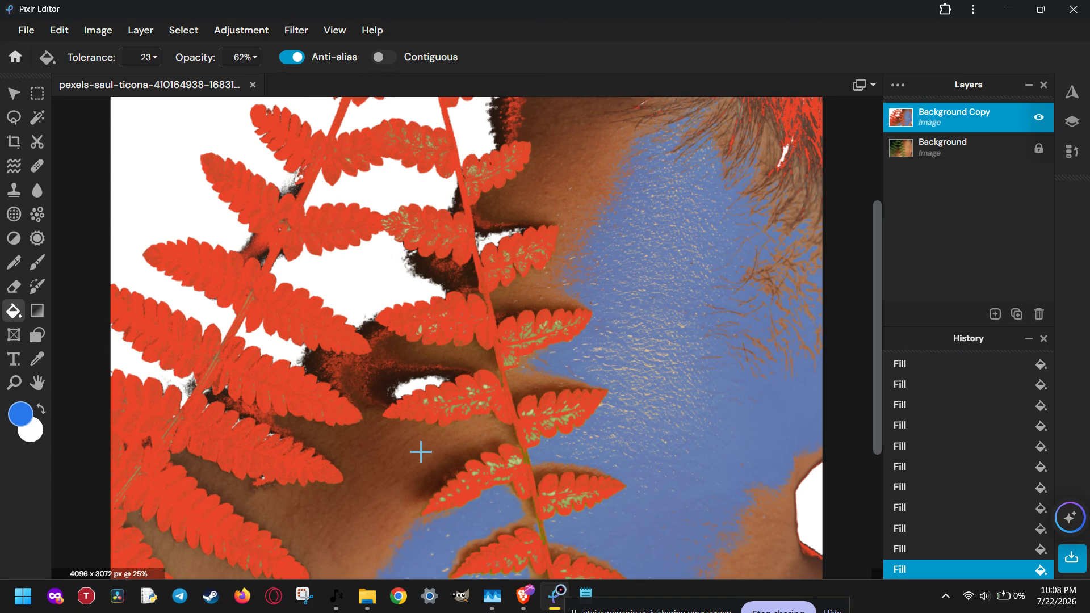
{"action": "left_click", "coordinate": [421, 452]}
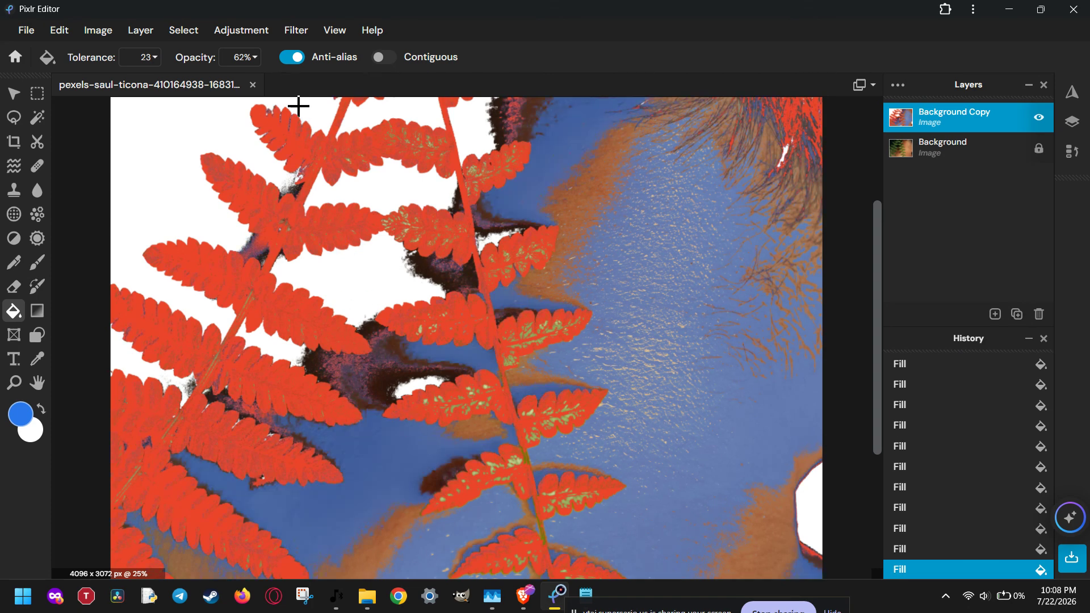
Turn off anti-aliasing and fill the leftover brown skin patches beside the fern and in the lower corner with blue
{"action": "left_click", "coordinate": [296, 57]}
{"action": "scroll", "coordinate": [584, 215], "scroll_direction": "up", "scroll_amount": 1}
{"action": "scroll", "coordinate": [598, 267], "scroll_direction": "up", "scroll_amount": 7}
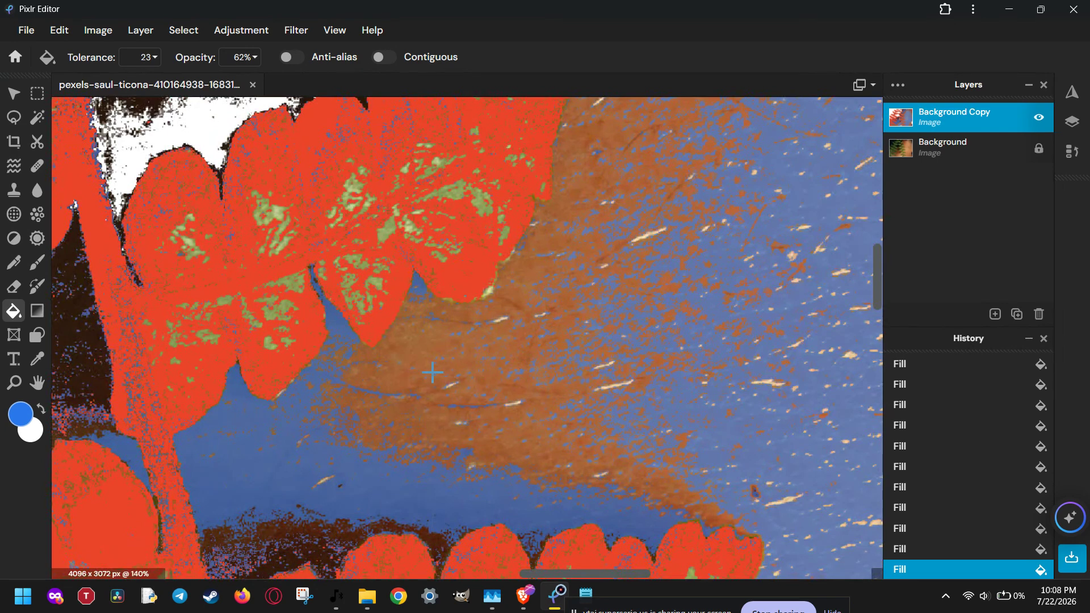
{"action": "left_click", "coordinate": [433, 373]}
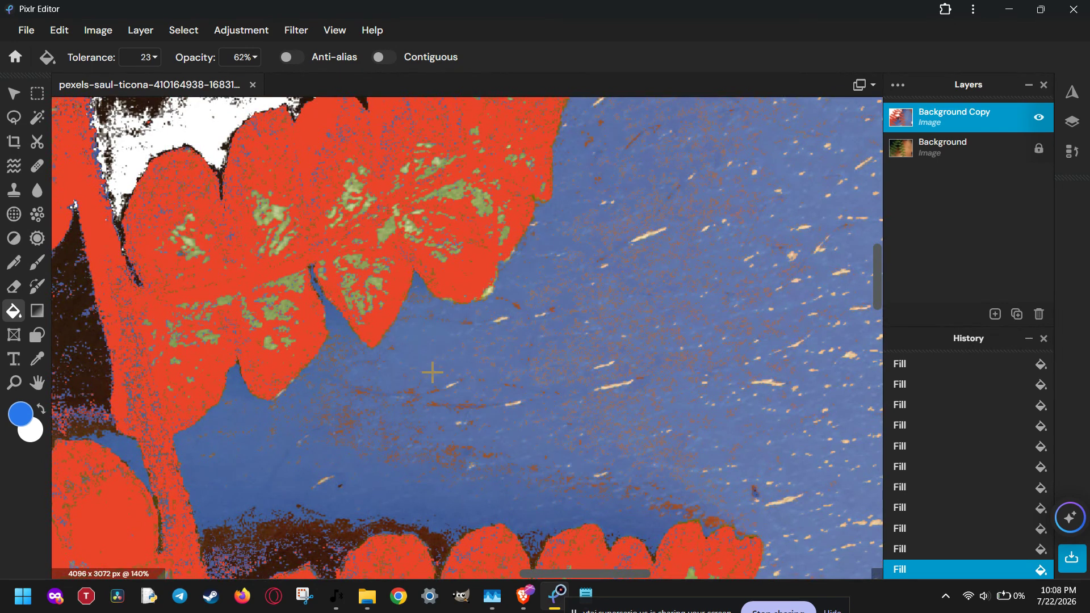
{"action": "scroll", "coordinate": [433, 414], "scroll_direction": "down", "scroll_amount": 3}
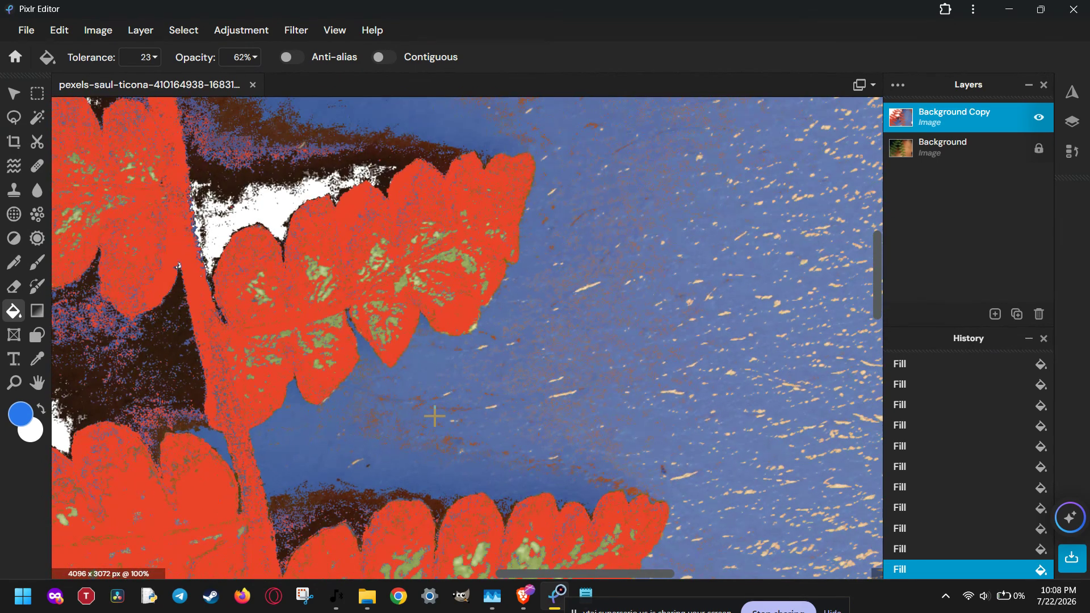
{"action": "scroll", "coordinate": [435, 415], "scroll_direction": "down", "scroll_amount": 5}
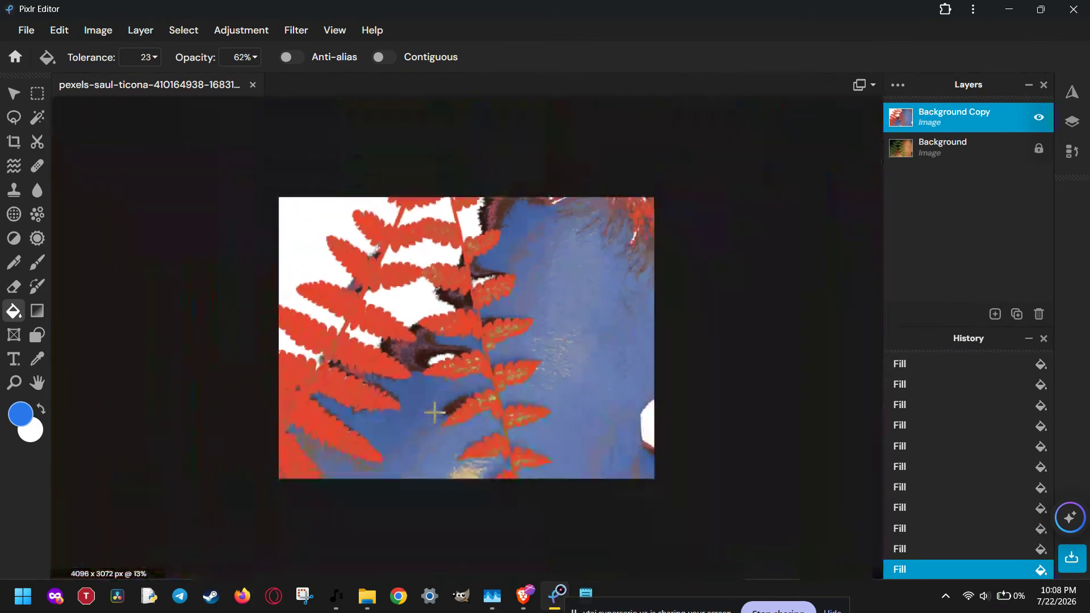
{"action": "left_click", "coordinate": [637, 468]}
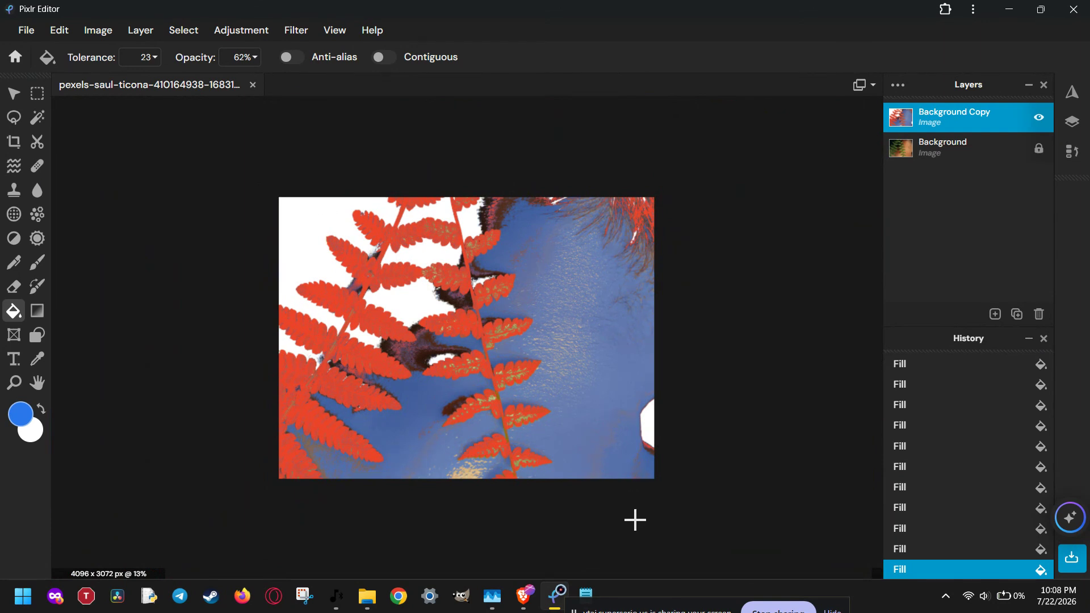
Revert the image through the history to the last Visibility state before the first fill
{"action": "scroll", "coordinate": [944, 571], "scroll_direction": "up", "scroll_amount": 5}
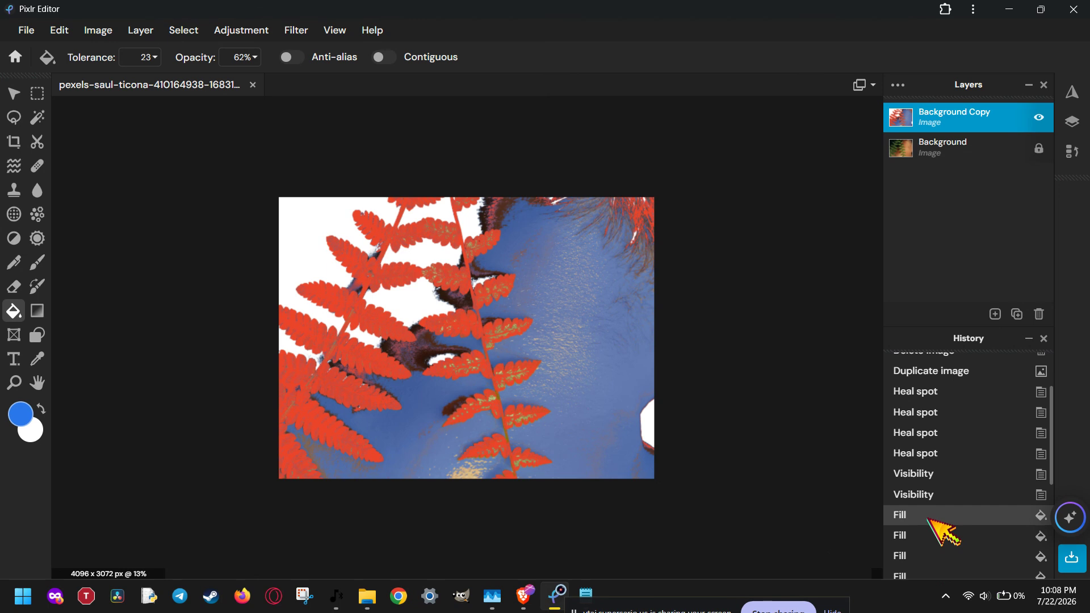
{"action": "left_click", "coordinate": [932, 518]}
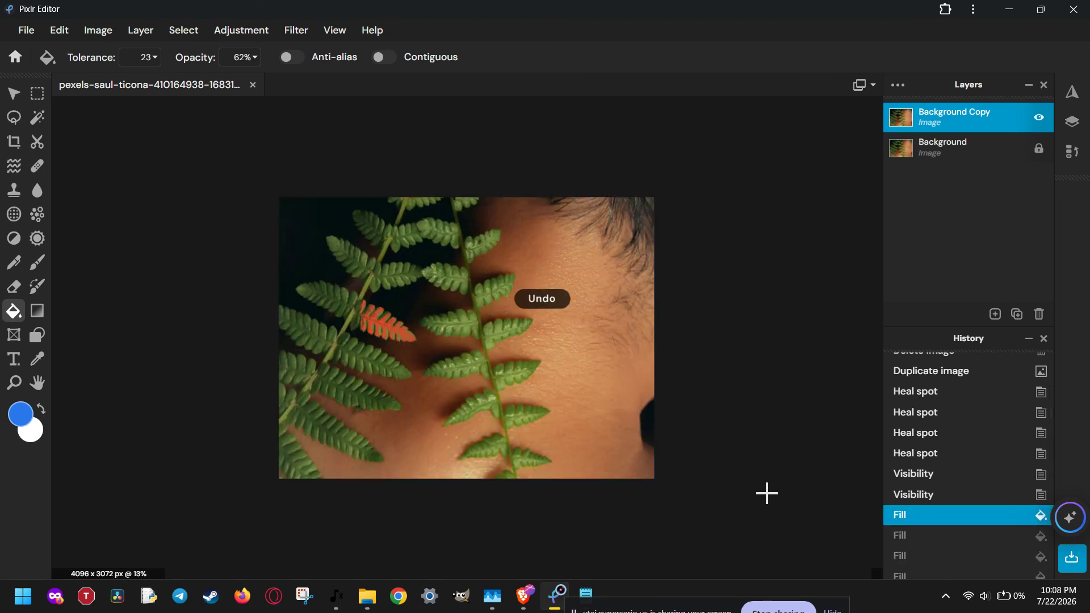
{"action": "left_click", "coordinate": [943, 502]}
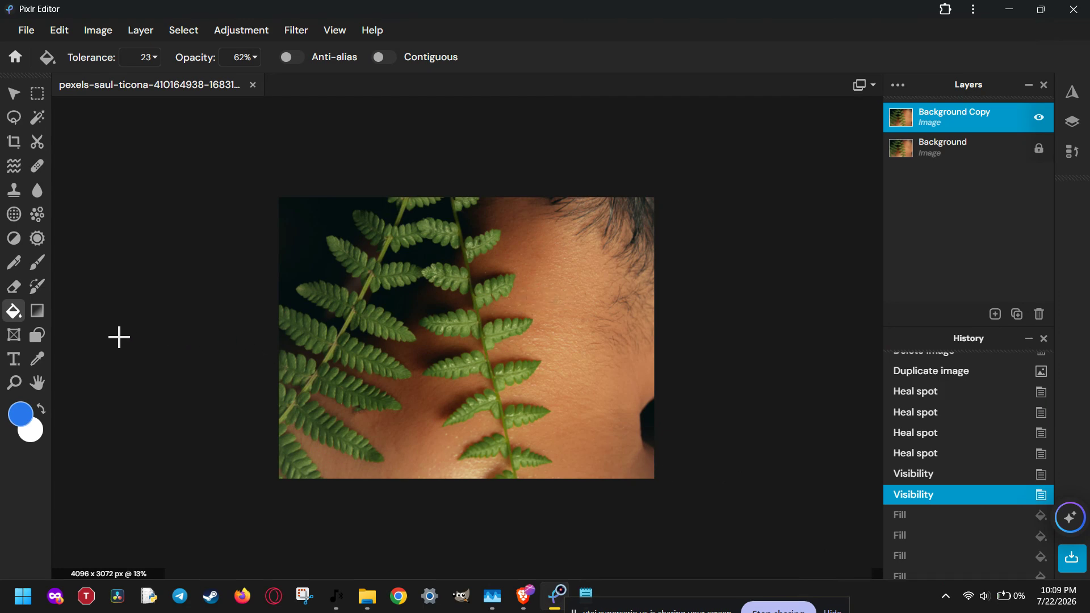
Draw a freehand lasso selection in a roughly triangular shape on the skin beside the fern
{"action": "left_click", "coordinate": [15, 117]}
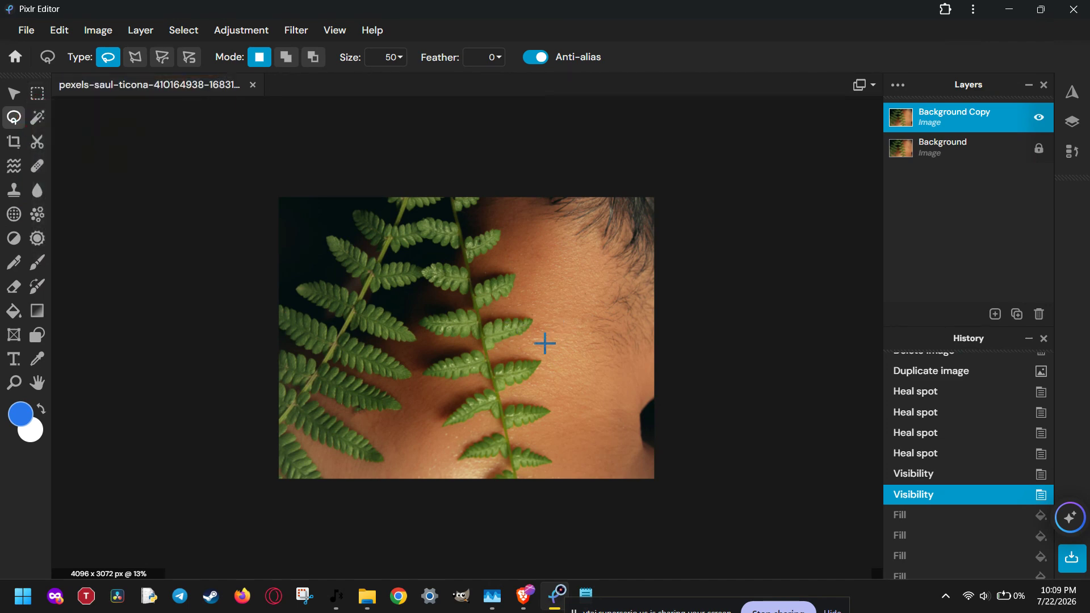
{"action": "mouse_move", "coordinate": [544, 350]}
{"action": "left_mouse_down"}
{"action": "mouse_move", "coordinate": [560, 311]}
{"action": "mouse_move", "coordinate": [591, 316]}
{"action": "mouse_move", "coordinate": [608, 344]}
{"action": "mouse_move", "coordinate": [544, 340]}
{"action": "left_mouse_up"}
{"action": "scroll", "coordinate": [571, 348], "scroll_direction": "up", "scroll_amount": 5}
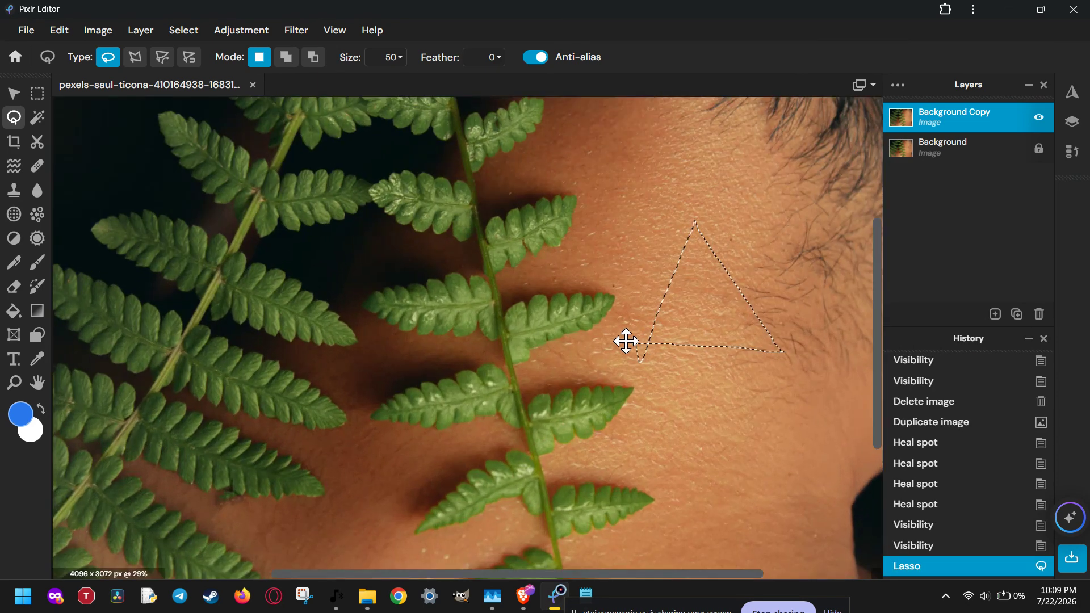
{"action": "scroll", "coordinate": [730, 340], "scroll_direction": "down", "scroll_amount": 4}
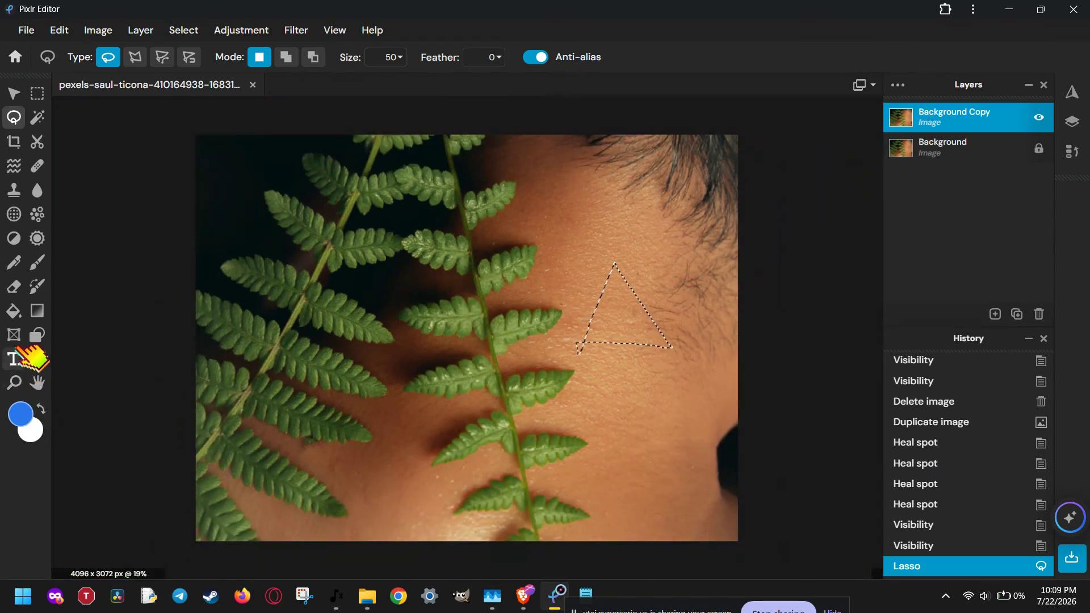
Fill the triangular selection with blue at 100% opacity using the Fill command's dialog and apply it
{"action": "left_click", "coordinate": [14, 311]}
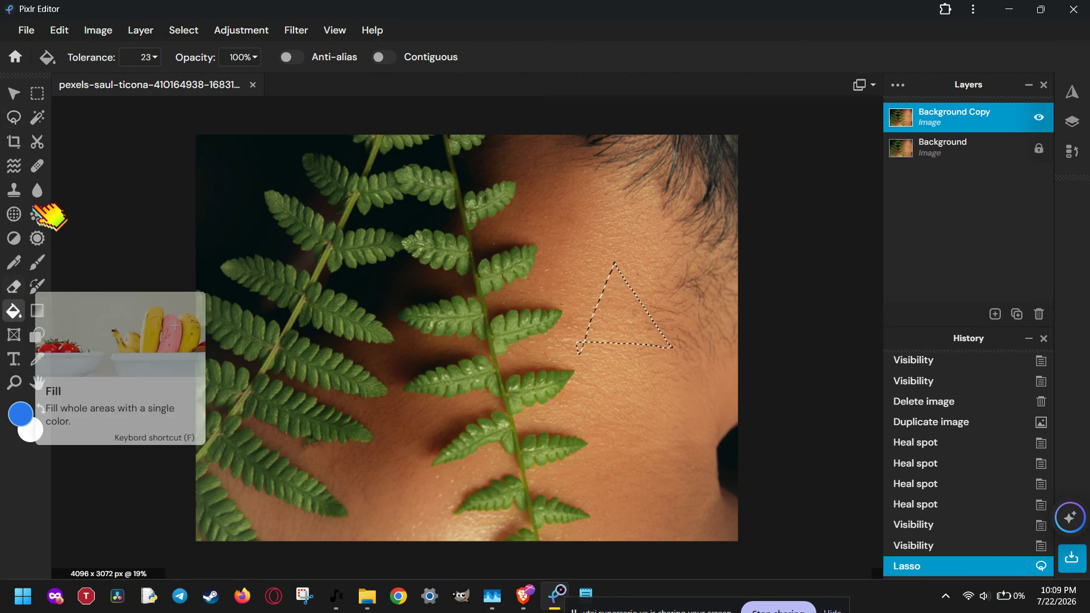
{"action": "left_click", "coordinate": [59, 30]}
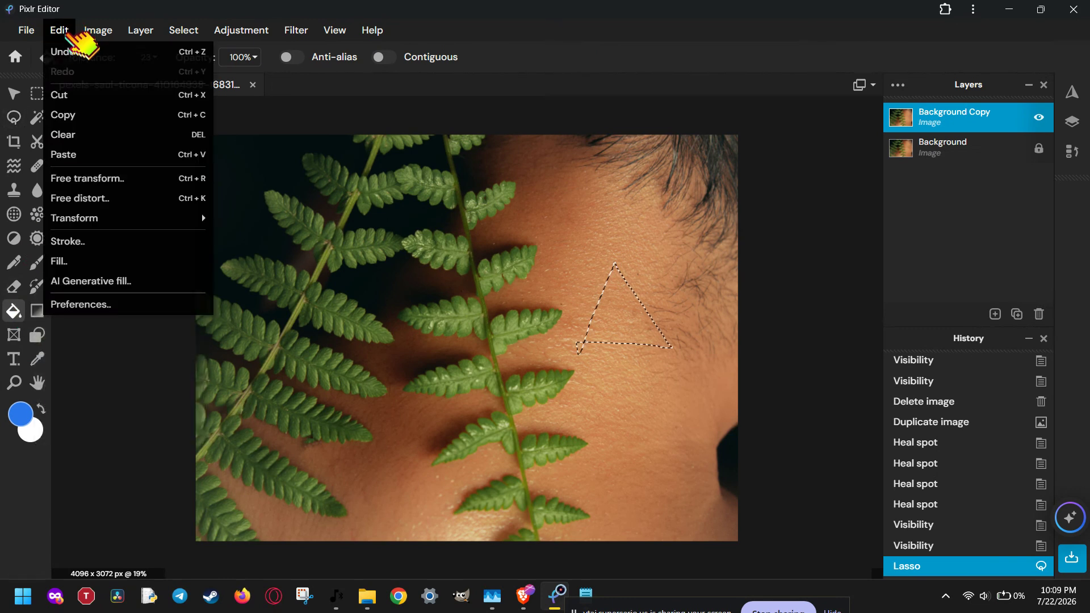
{"action": "left_click", "coordinate": [94, 262]}
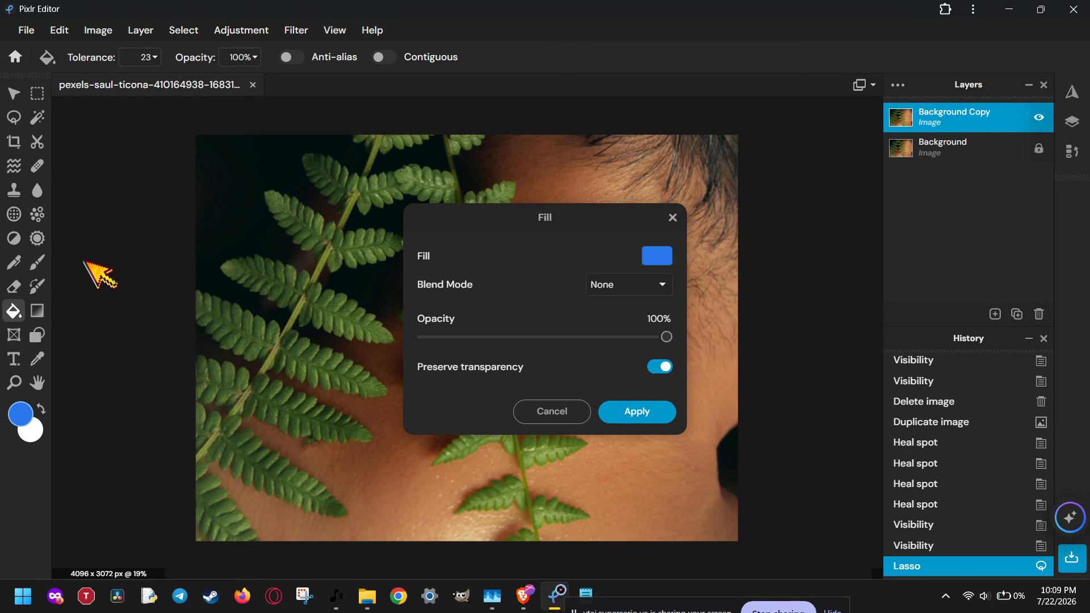
{"action": "left_click_drag", "start_coordinate": [571, 230], "coordinate": [335, 235]}
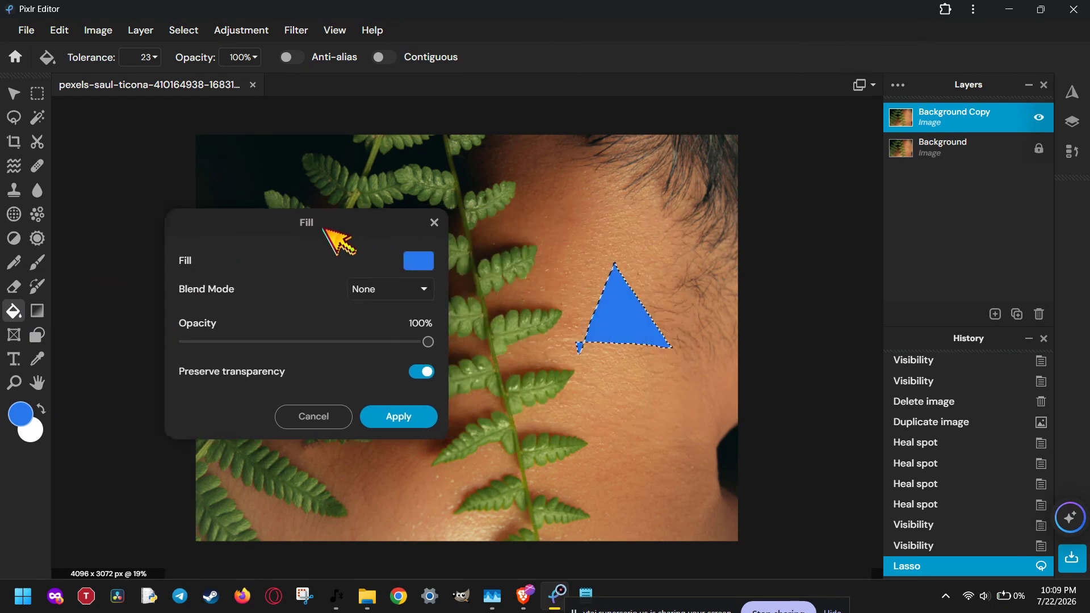
{"action": "left_click", "coordinate": [392, 417]}
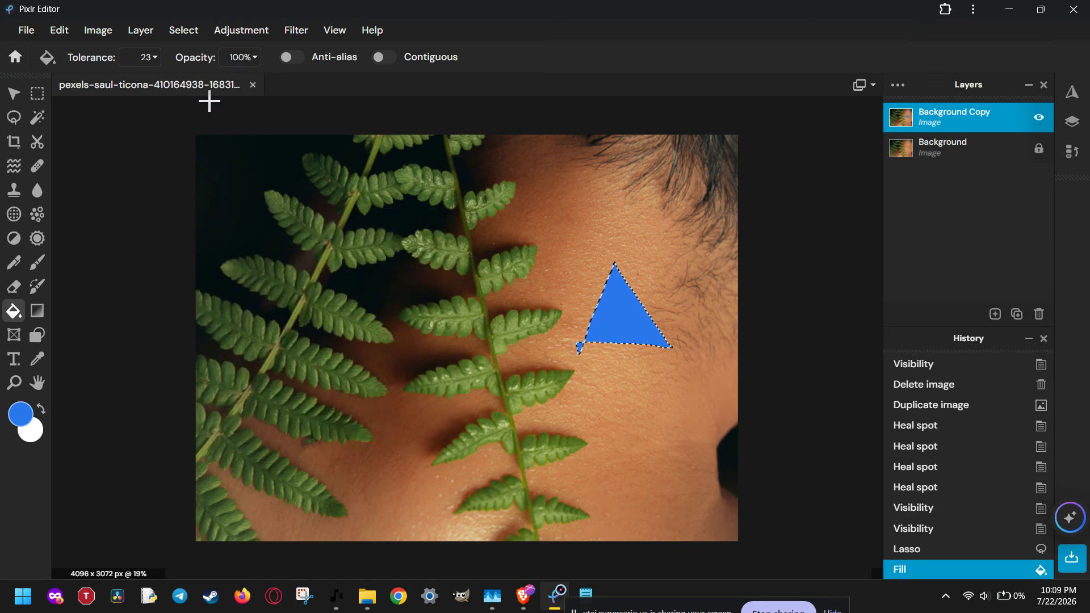
Deselect the blue-filled triangle on the skin
{"action": "left_click", "coordinate": [194, 31]}
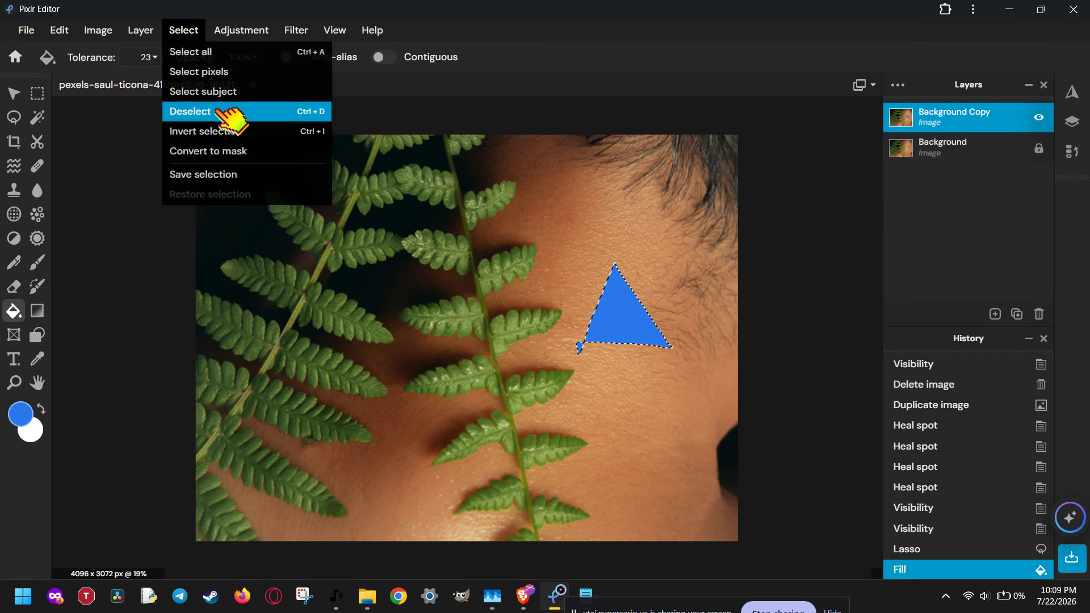
{"action": "left_click", "coordinate": [325, 112]}
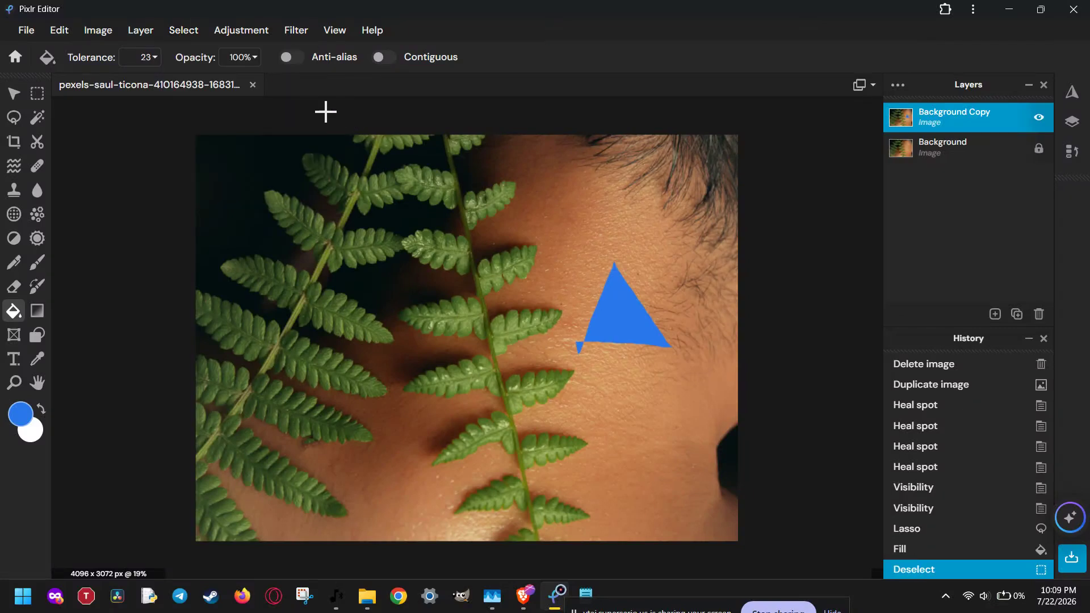
{"action": "scroll", "coordinate": [536, 353], "scroll_direction": "down", "scroll_amount": 2}
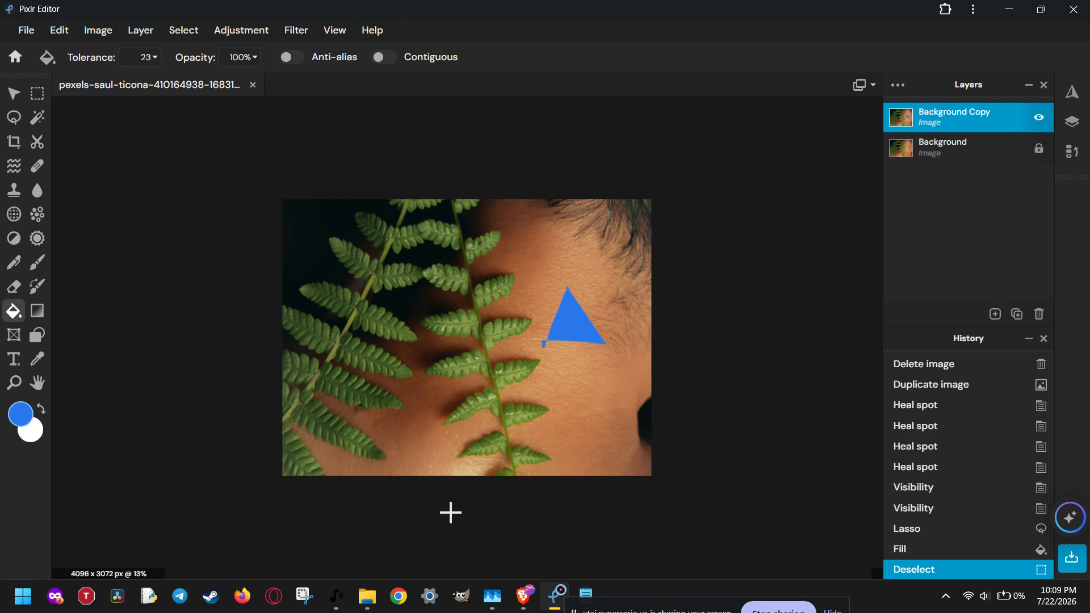
{"action": "scroll", "coordinate": [571, 323], "scroll_direction": "up", "scroll_amount": 1}
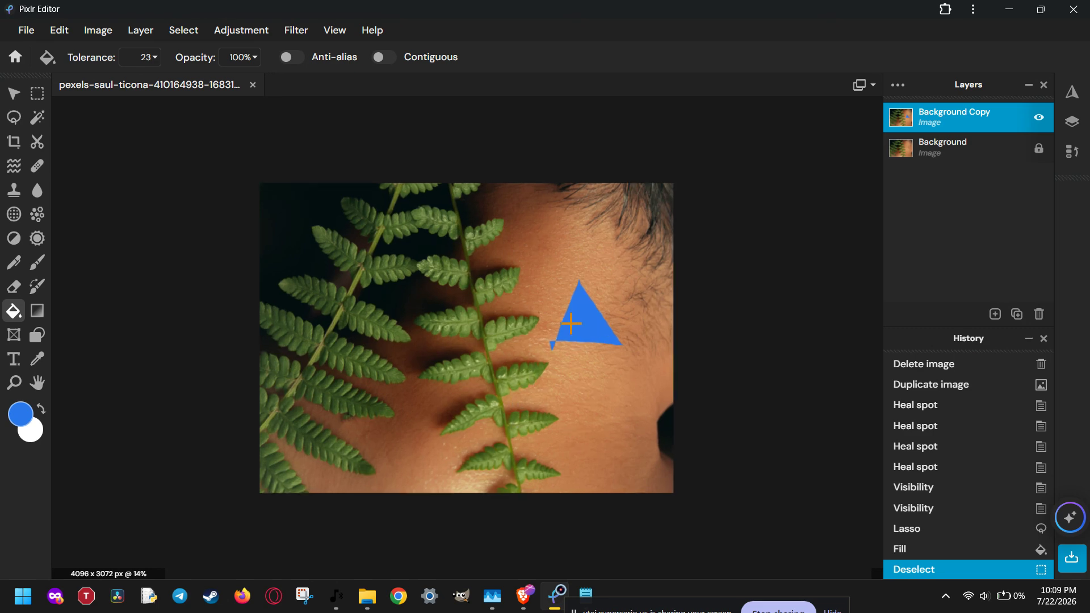
{"action": "scroll", "coordinate": [572, 323], "scroll_direction": "up", "scroll_amount": 3}
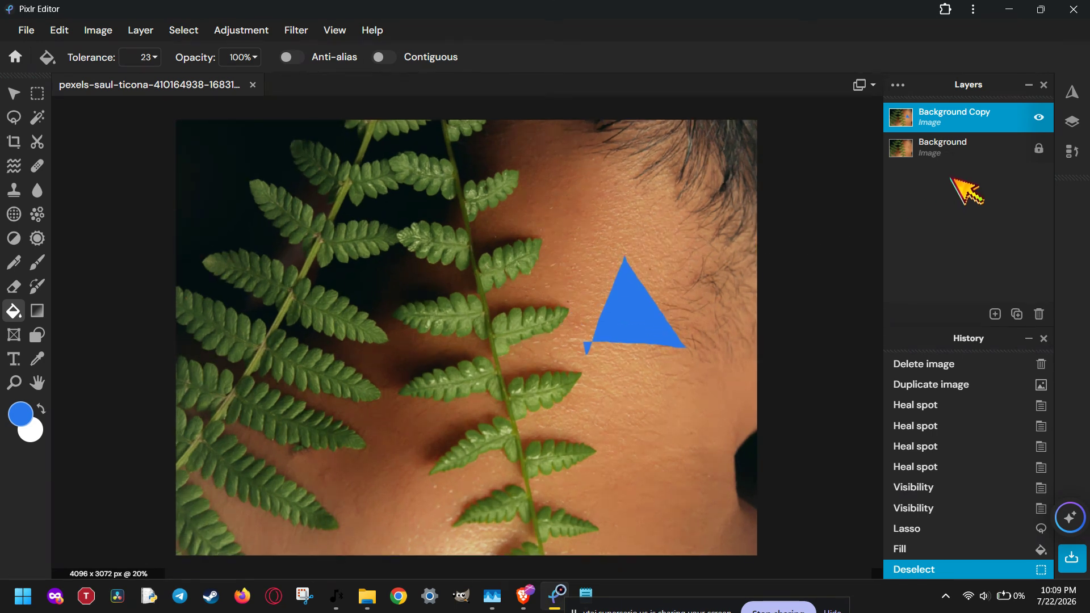
Revert the image to the history state before the lasso, and turn the Fill tool's contiguous and anti-alias options on
{"action": "left_click", "coordinate": [968, 534]}
{"action": "left_click", "coordinate": [944, 510]}
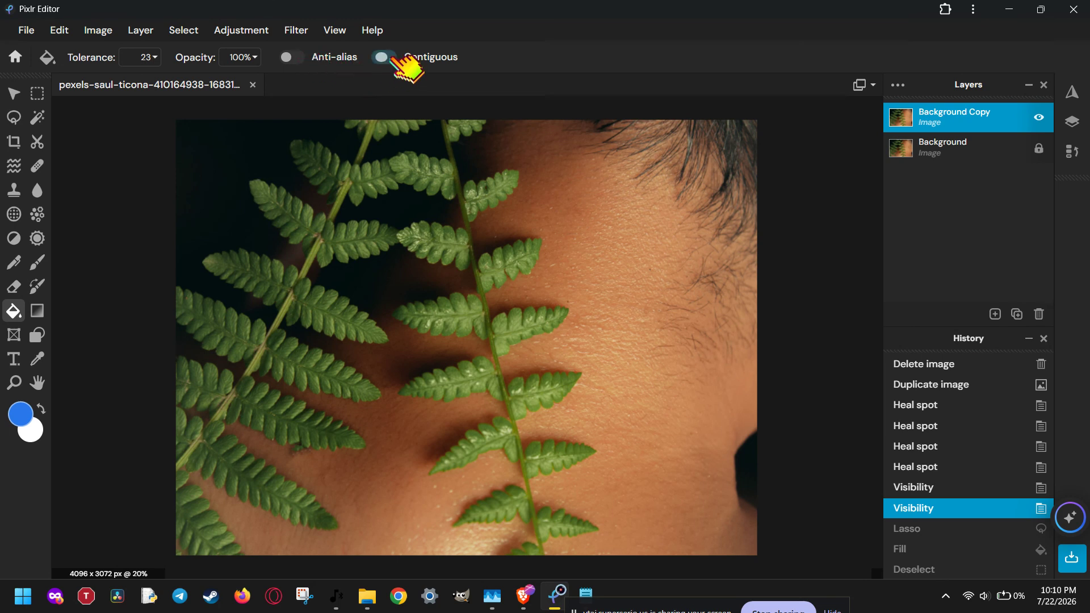
{"action": "left_click", "coordinate": [390, 57]}
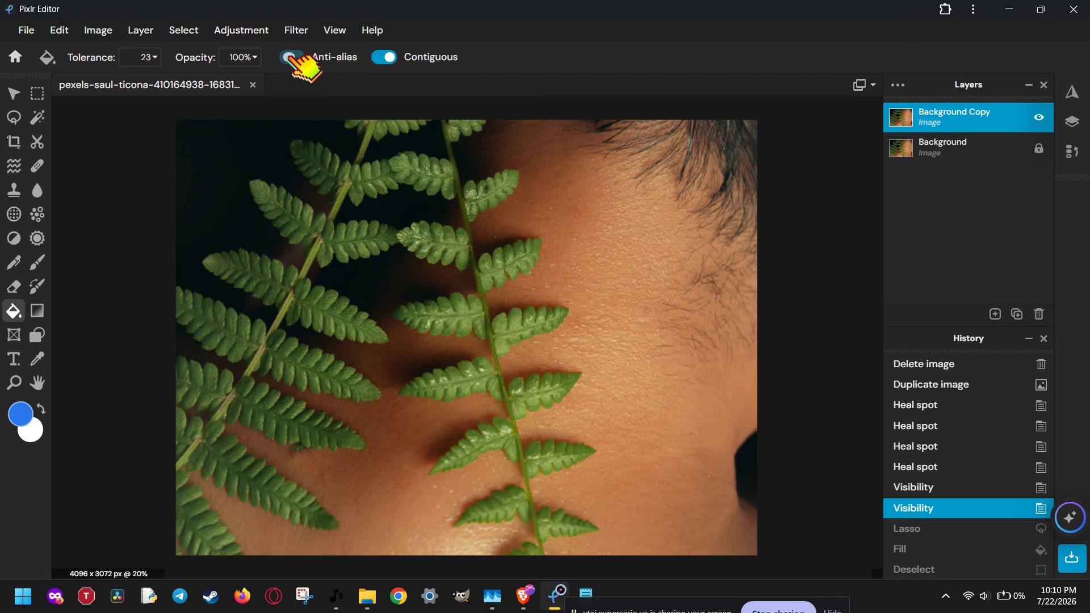
{"action": "left_click", "coordinate": [291, 56]}
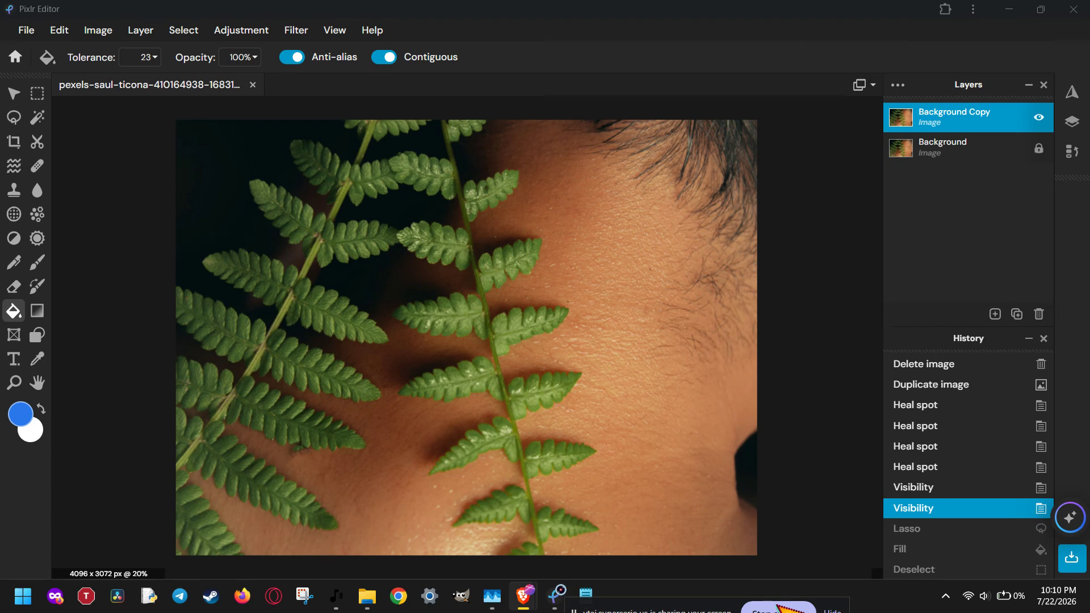